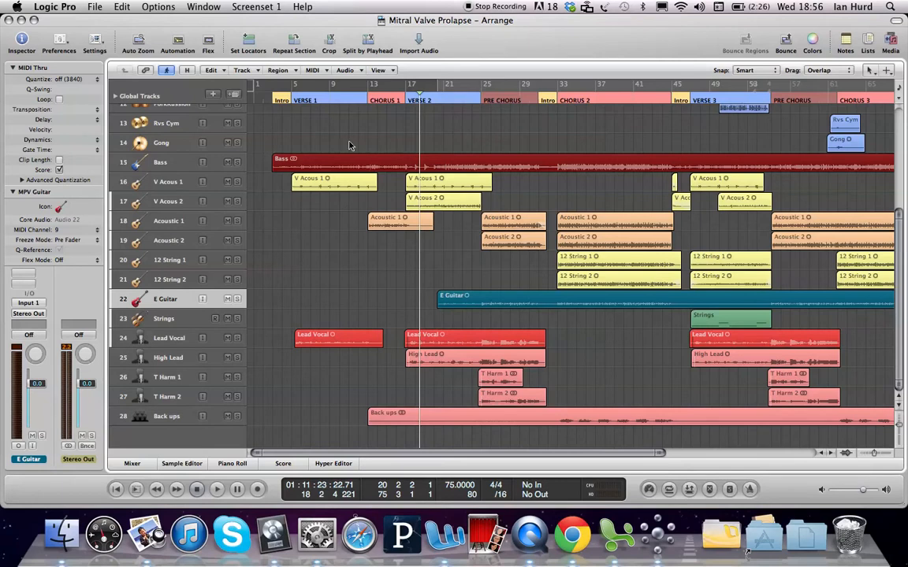
Step: Select the E Guitar track and move the playhead to the PRE CHORUS marker
click(168, 299)
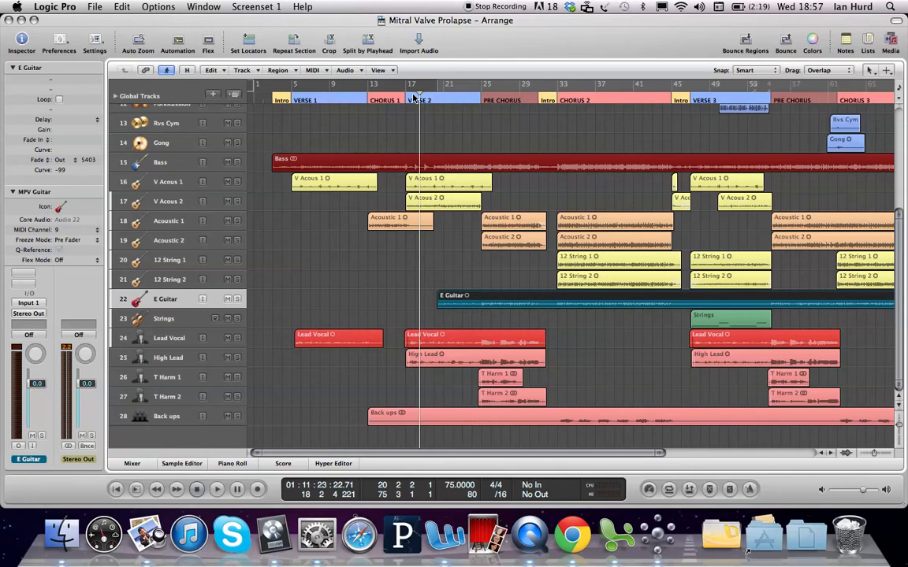
click(505, 99)
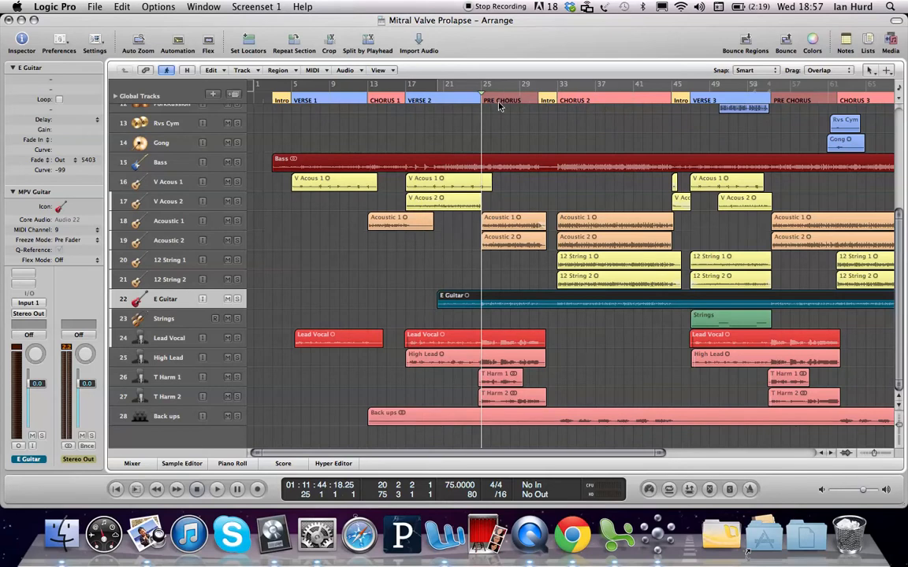
Step: Set the cycle region to the PRE CHORUS section and play it back briefly
mouse_move(496, 92)
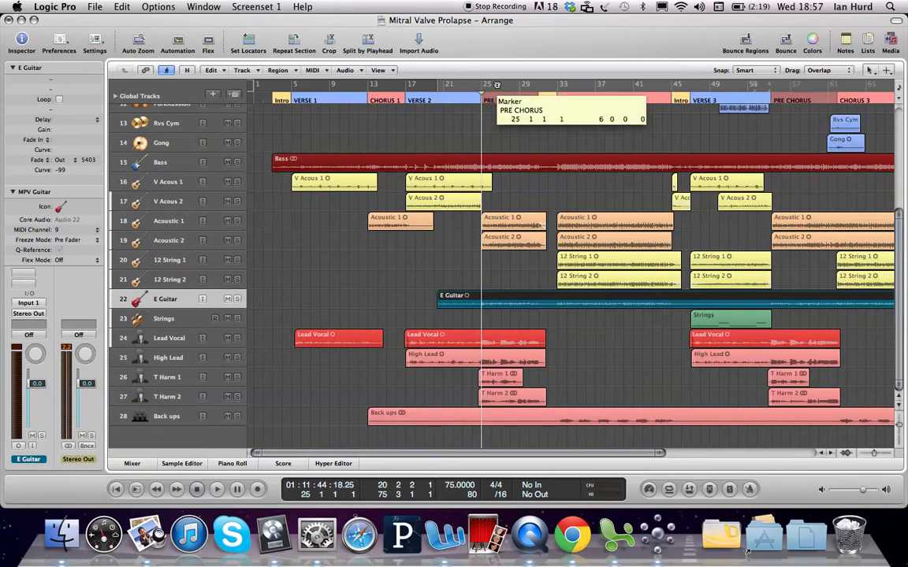
click(497, 83)
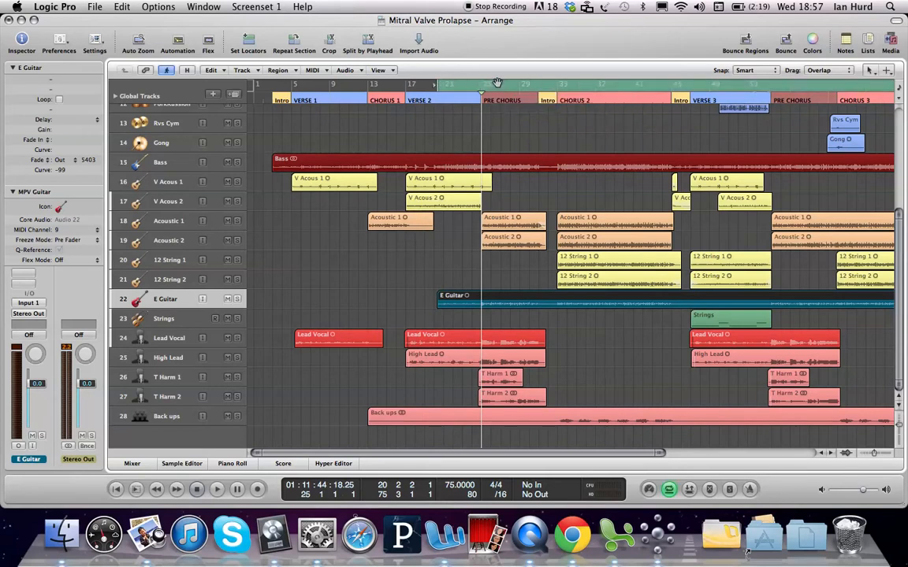
click(499, 120)
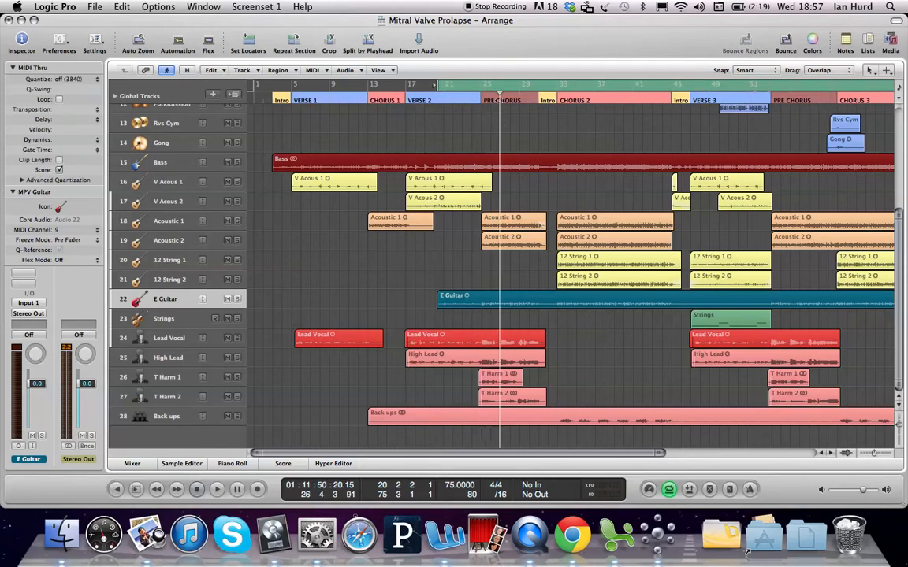
click(499, 102)
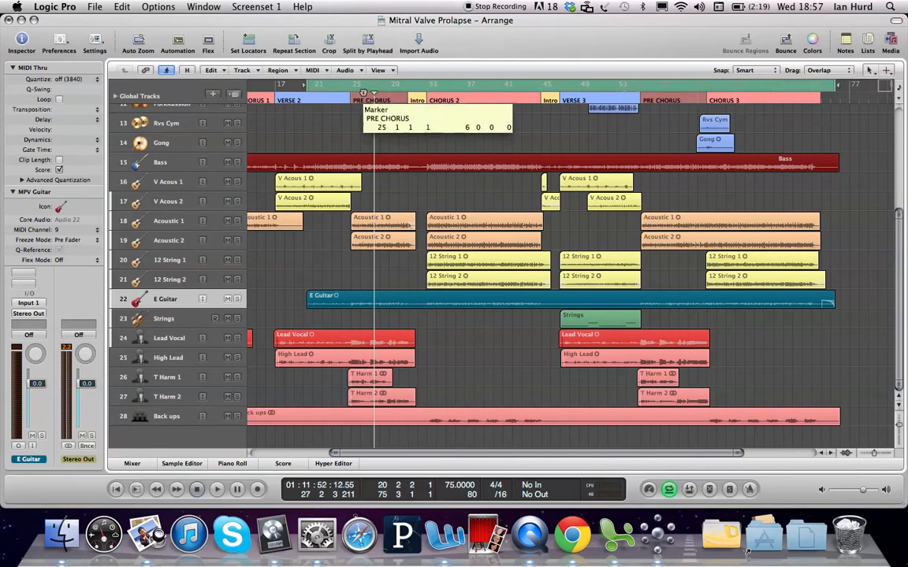
drag(365, 103, 361, 84)
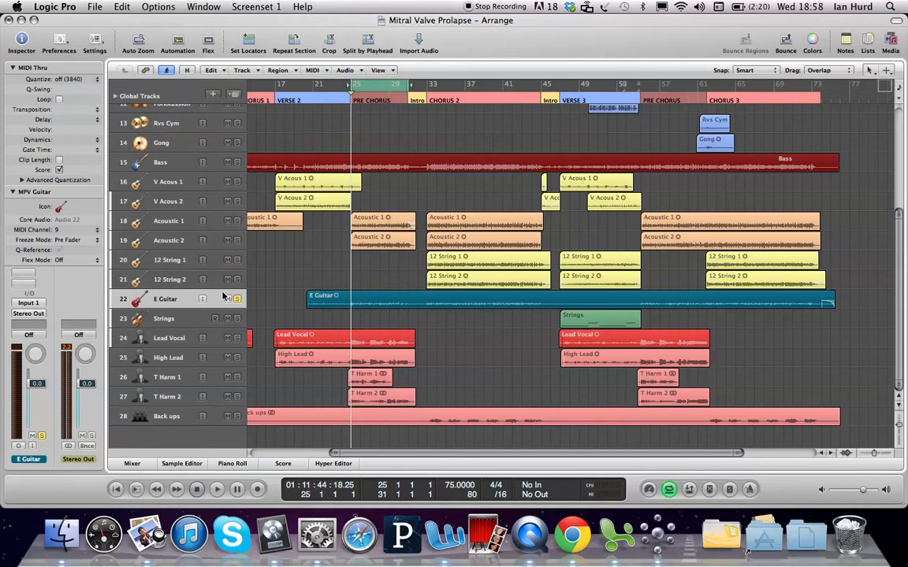
key(space)
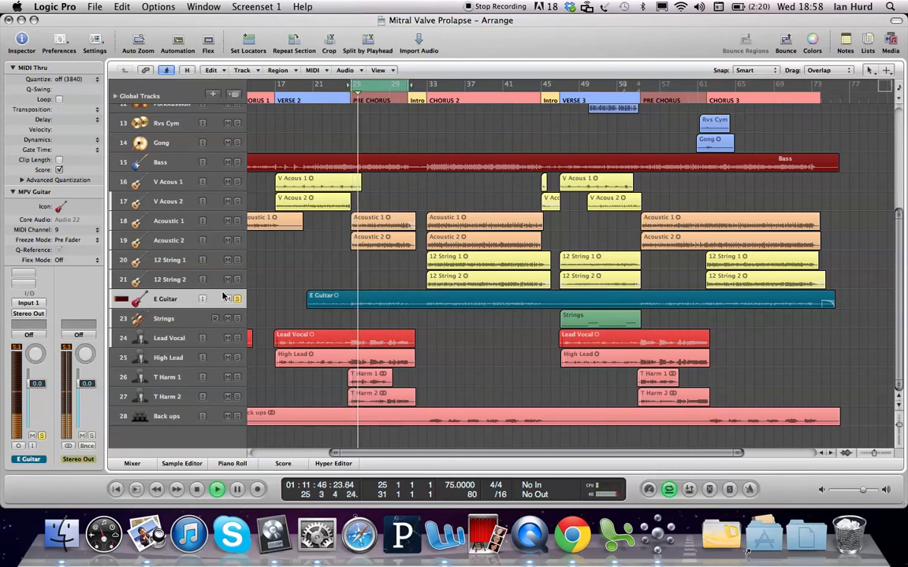
key(space)
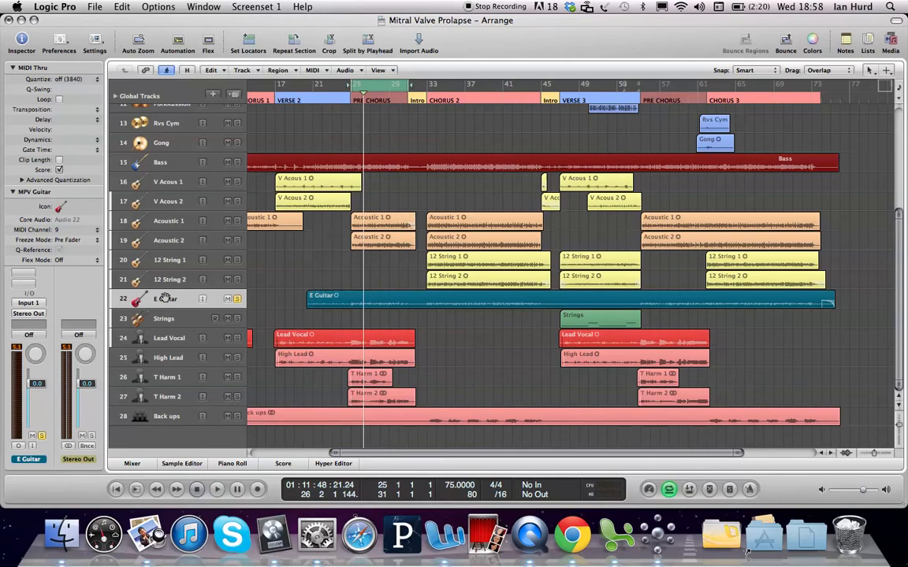
Step: Collapse the inspector's MIDI Thru and MPV Guitar sections and insert a mono Amp Designer on the E Guitar channel
click(12, 191)
click(12, 68)
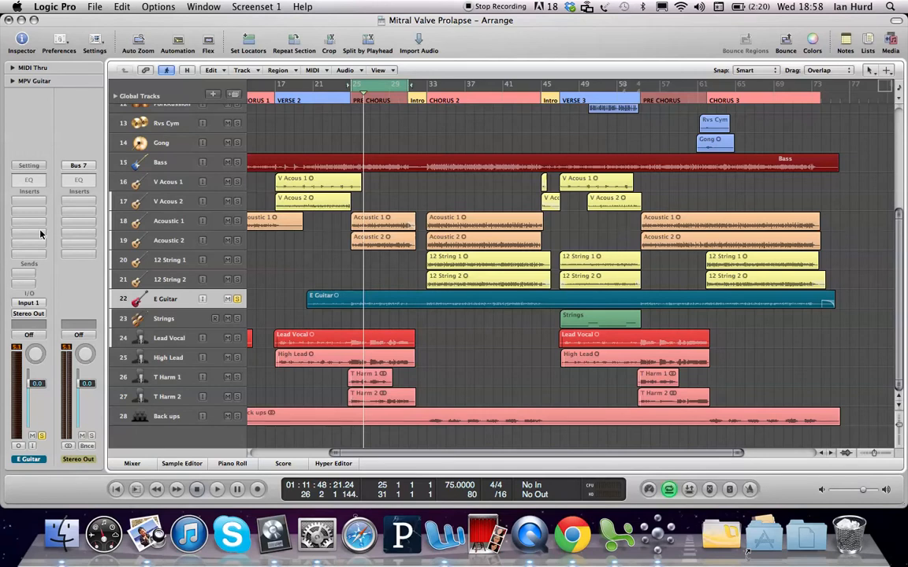
click(28, 201)
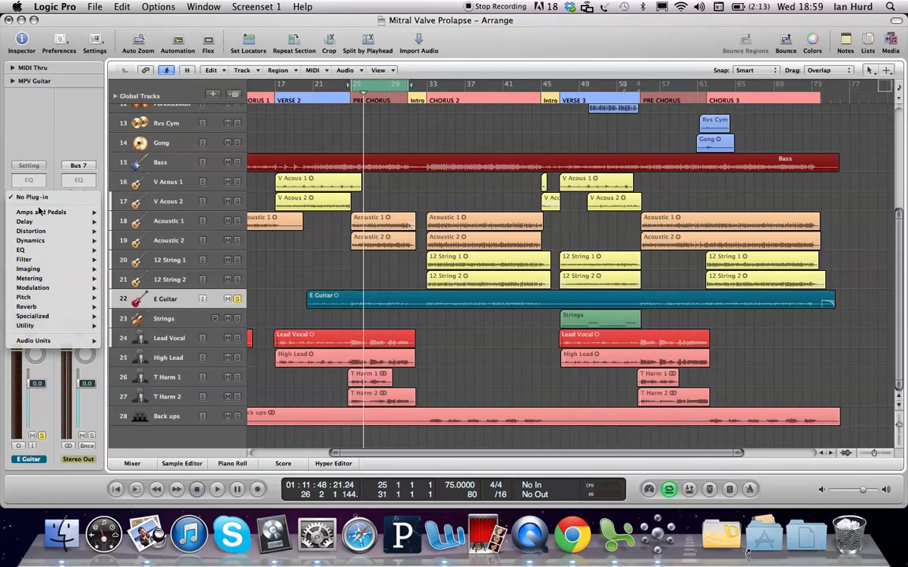
mouse_move(41, 214)
mouse_move(120, 213)
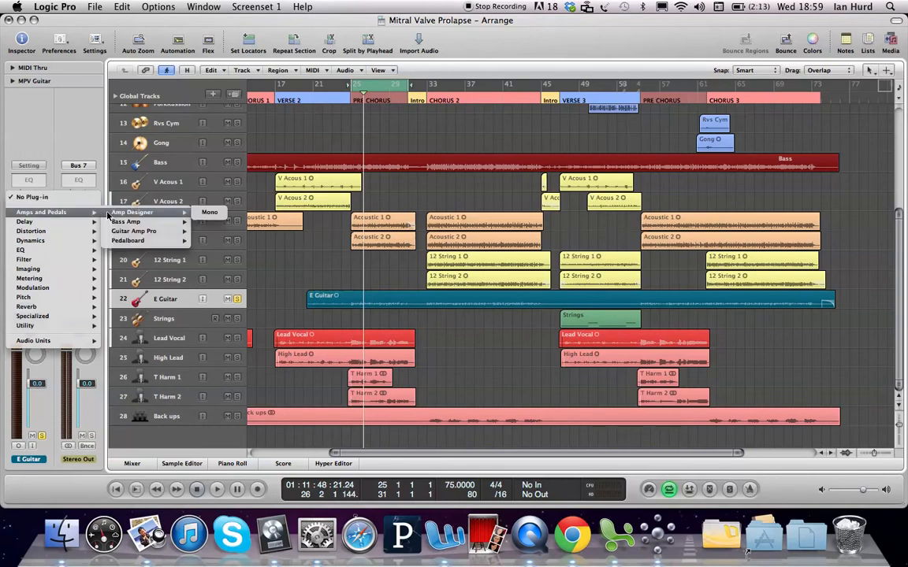
click(207, 212)
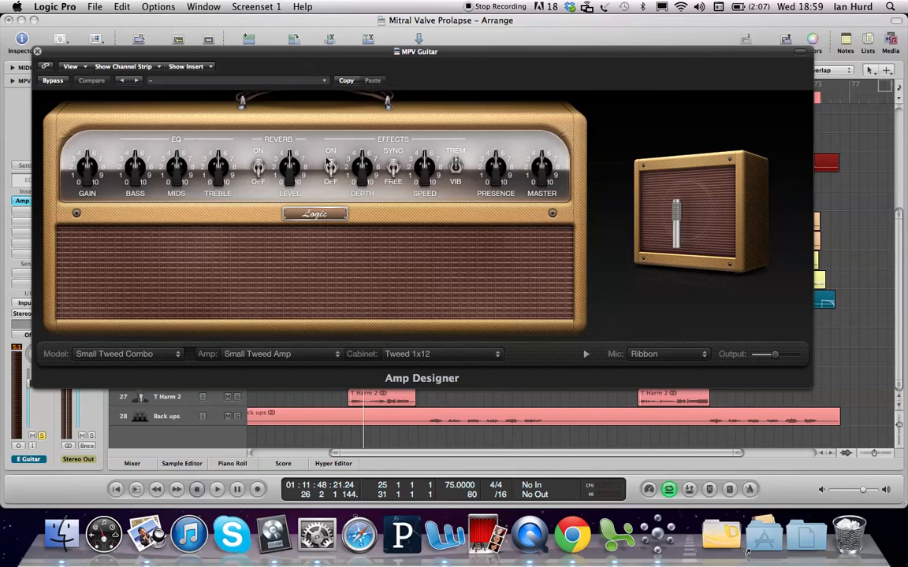
Step: Set the Amp Designer model to British Blues Combo
mouse_move(191, 146)
mouse_move(686, 199)
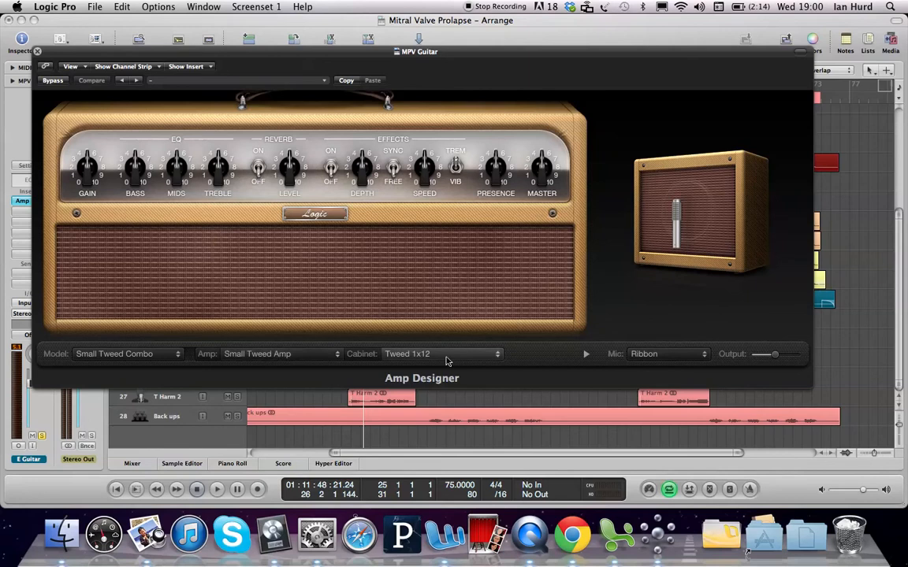
mouse_move(659, 186)
click(423, 355)
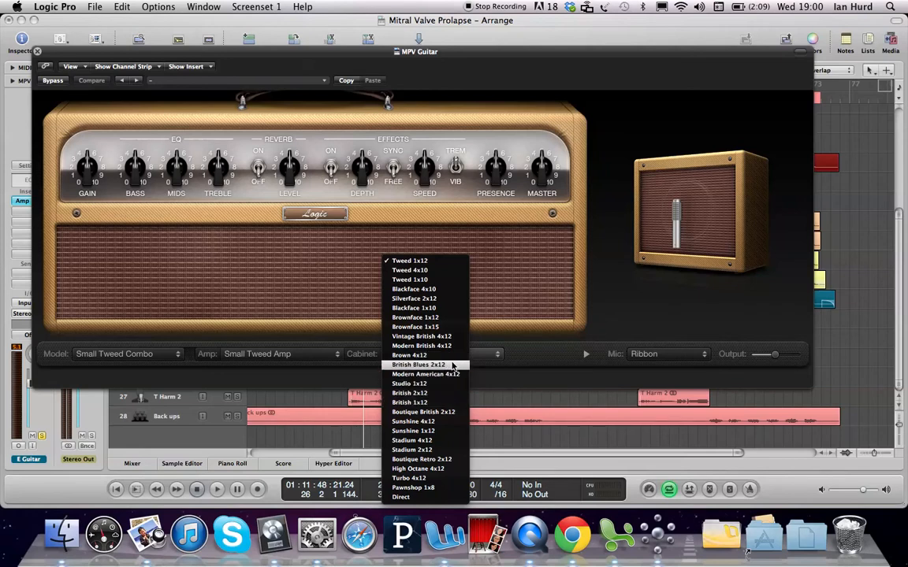
click(335, 356)
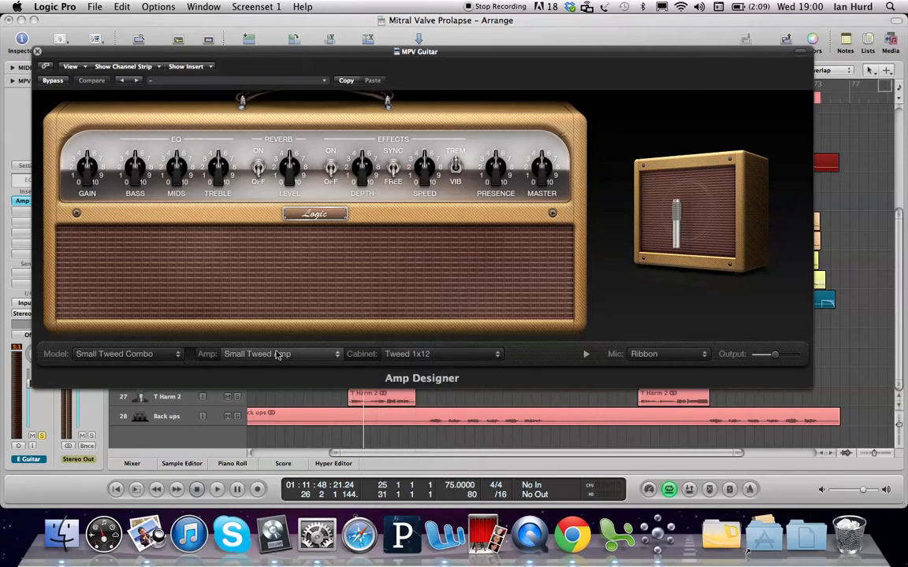
click(156, 357)
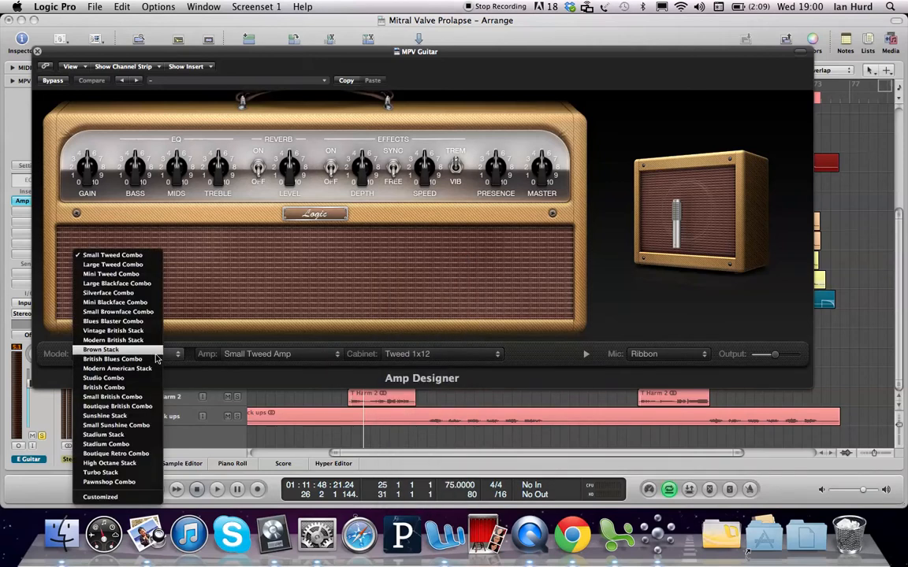
click(155, 359)
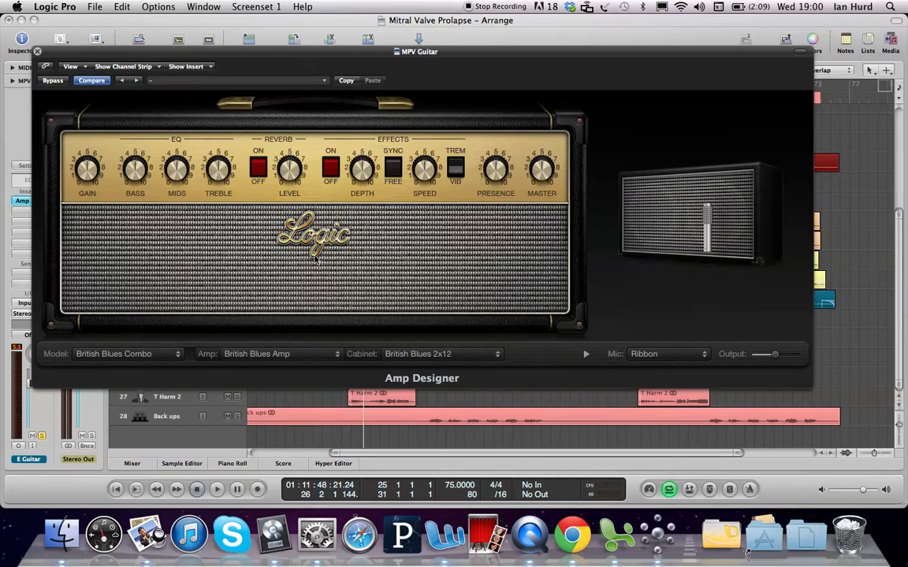
Step: Lower the Amp Designer output slightly and set the cabinet to Modern British 4x12
mouse_move(718, 179)
mouse_move(774, 358)
drag(774, 358, 769, 360)
click(453, 355)
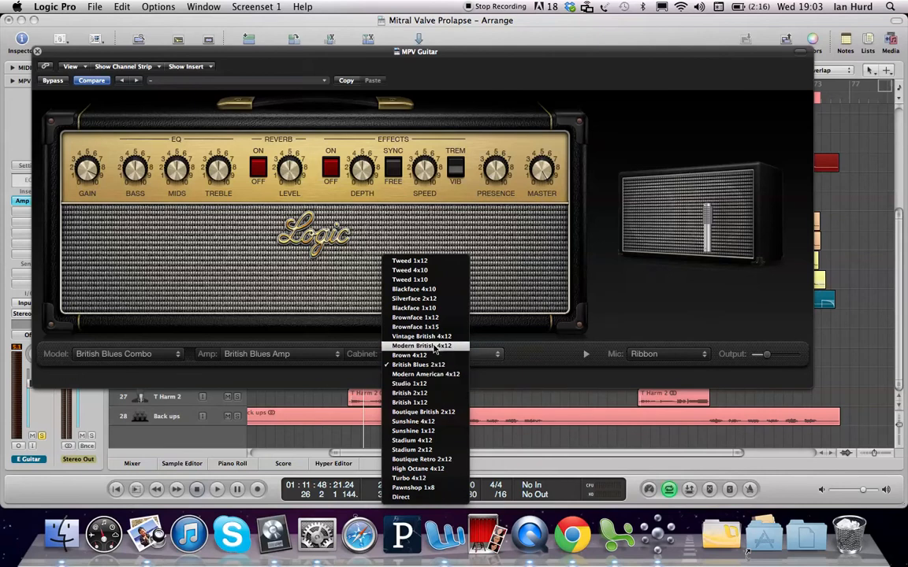
click(433, 347)
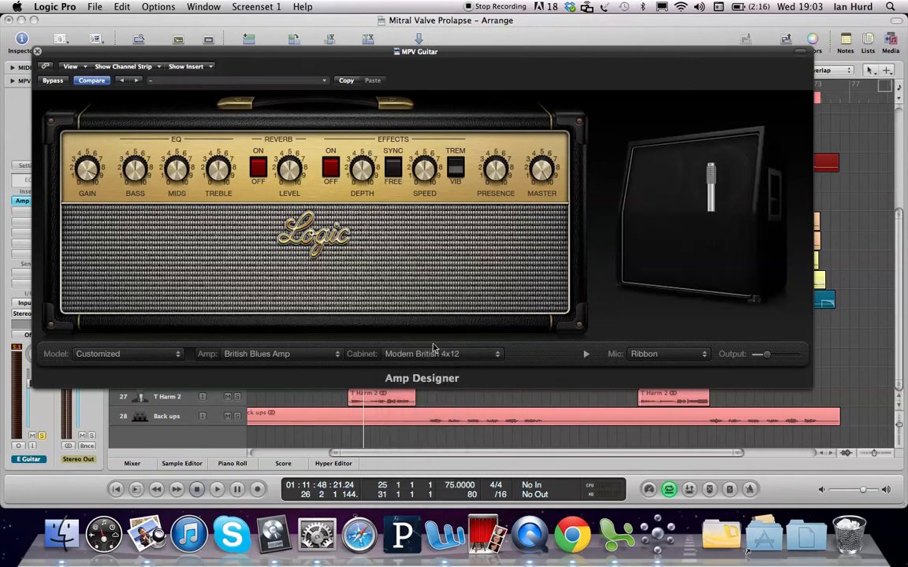
Step: Set the microphone type to Dynamic
mouse_move(669, 220)
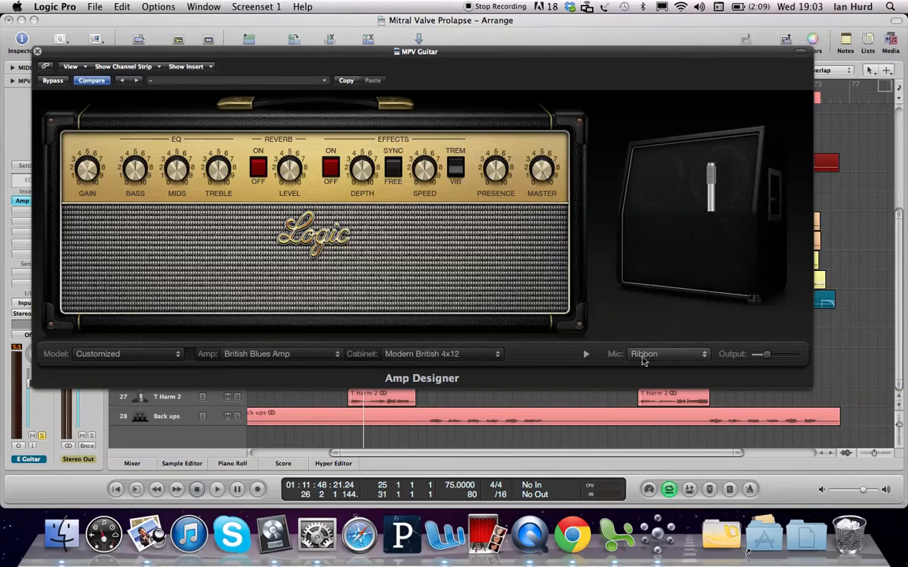
click(660, 357)
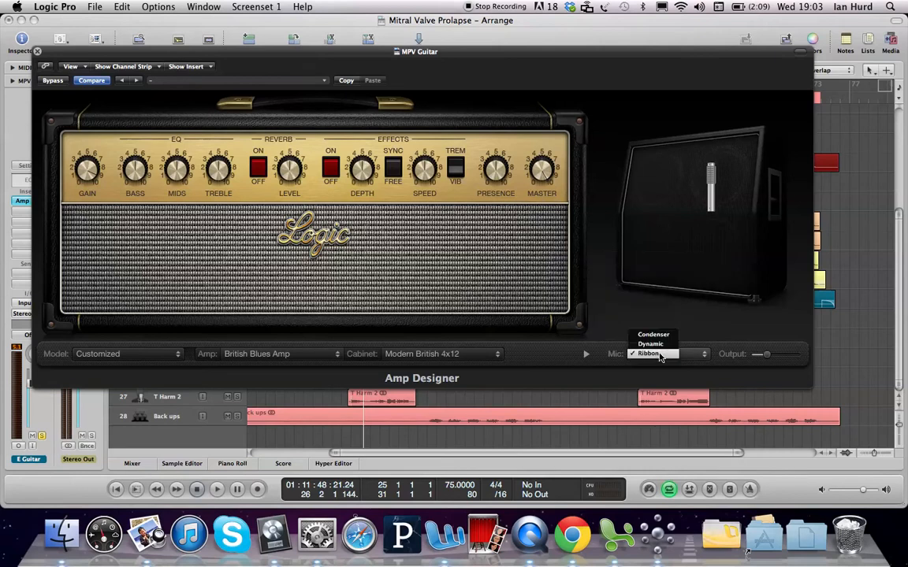
click(657, 345)
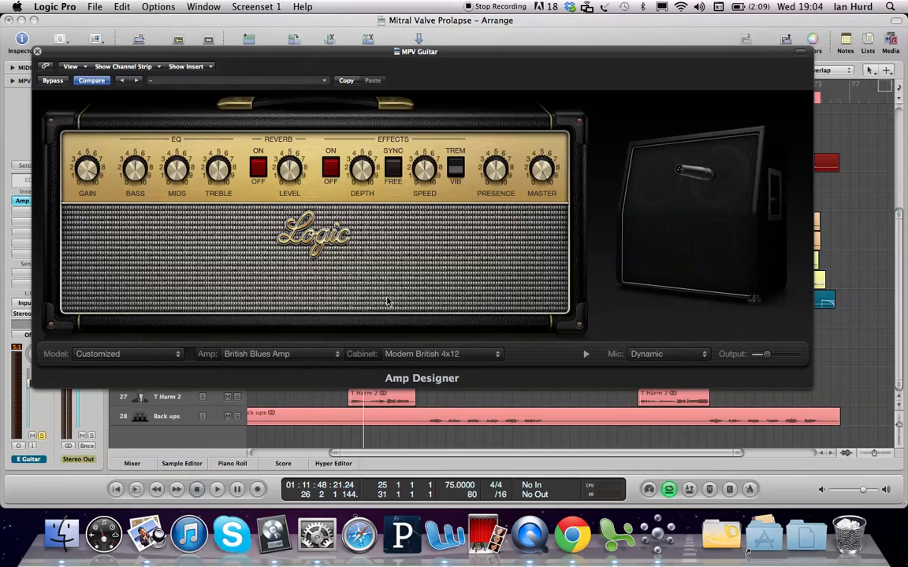
Step: Set the amp's EQ type to British Bright and audition the pre-chorus
click(214, 141)
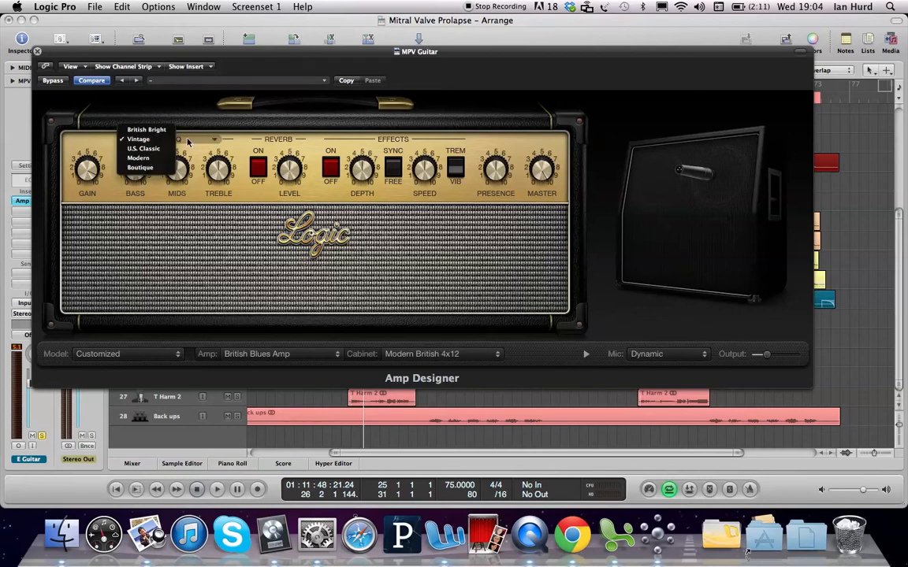
click(146, 129)
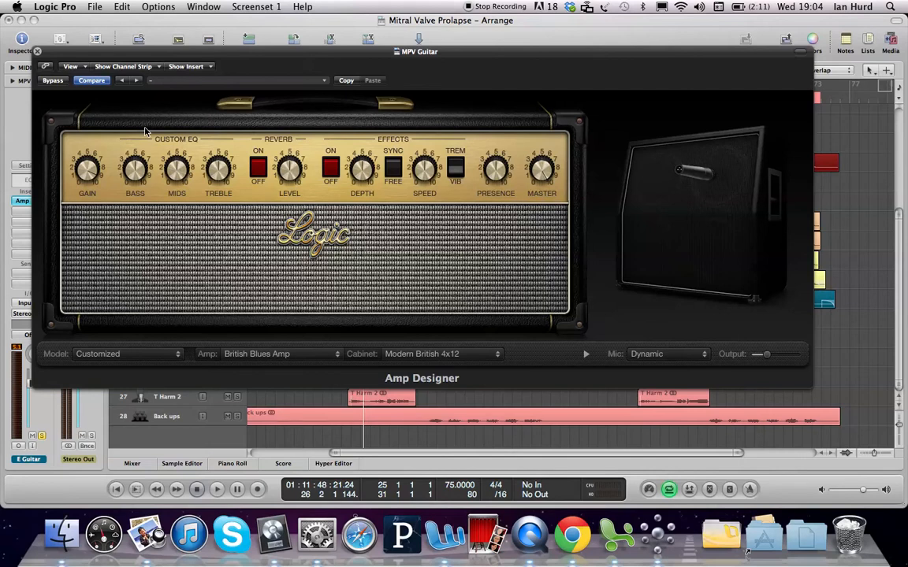
click(187, 134)
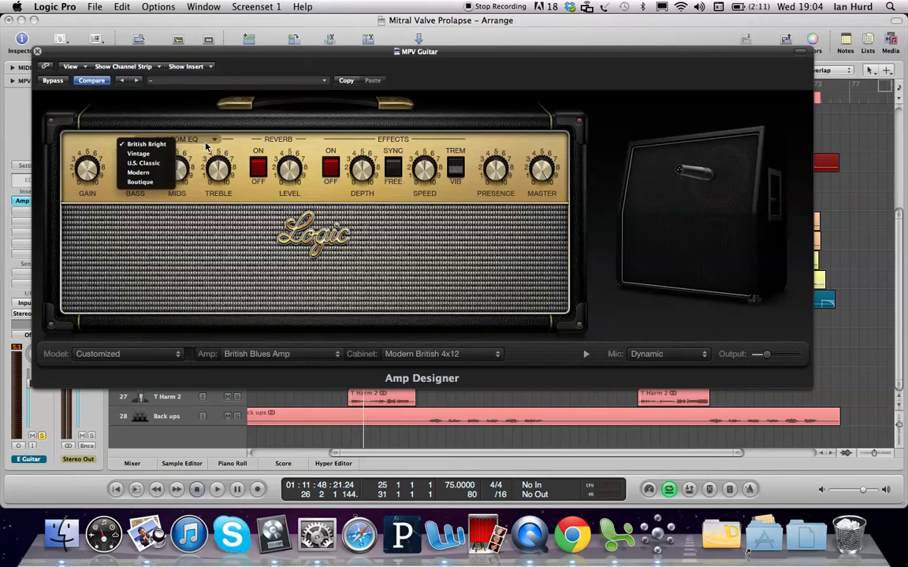
click(158, 146)
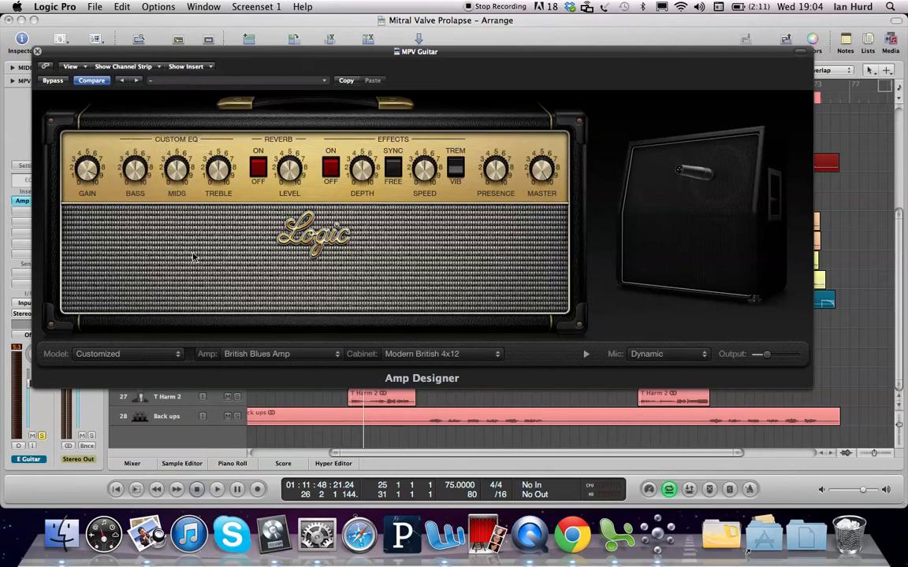
key(space)
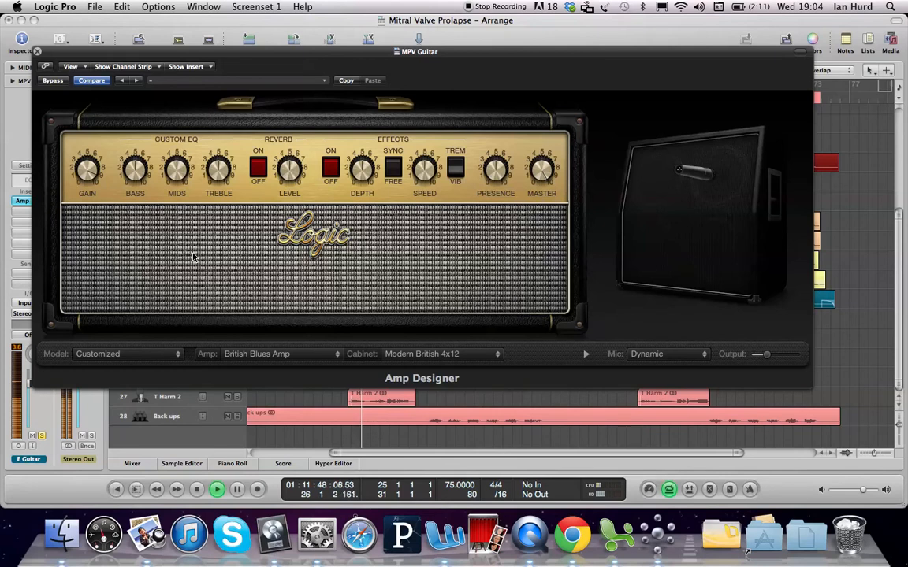
key(space)
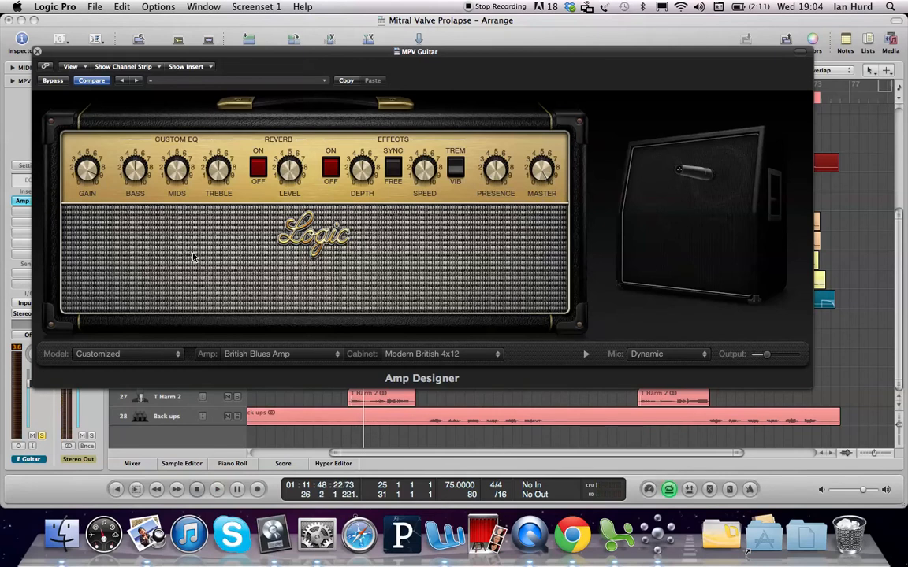
Step: Switch the amp's EQ type to U.S. Classic and audition the pre-chorus
click(187, 140)
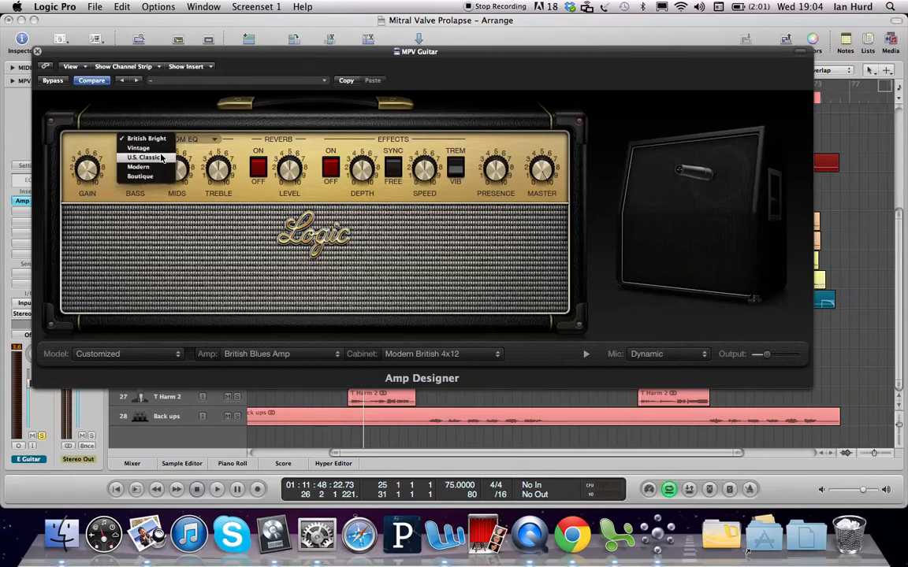
click(162, 158)
key(space)
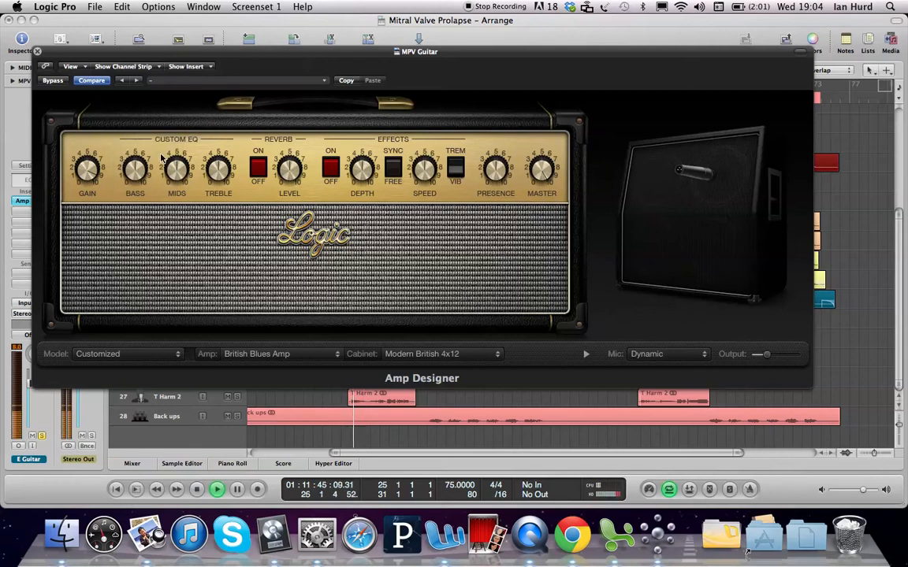
key(space)
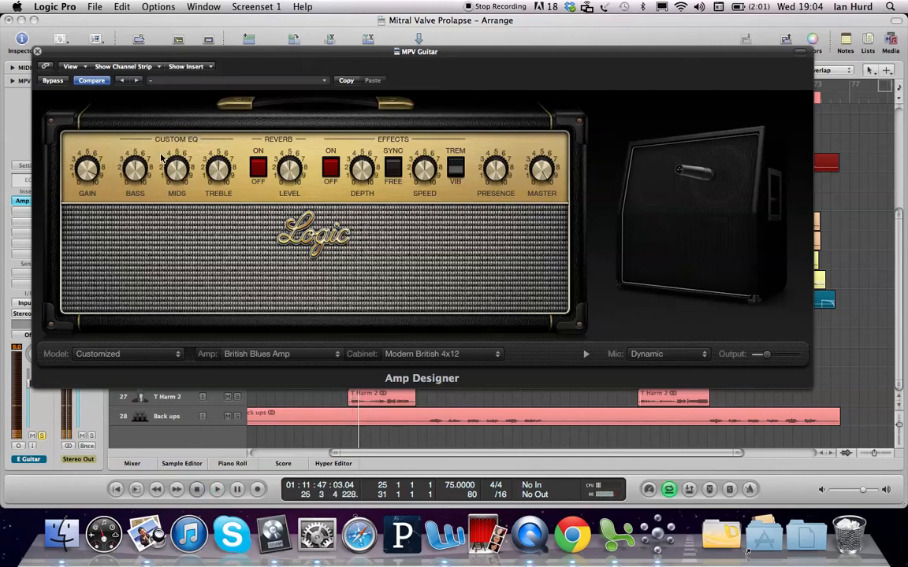
Step: Switch the amp's EQ type to Boutique and start playback
click(202, 140)
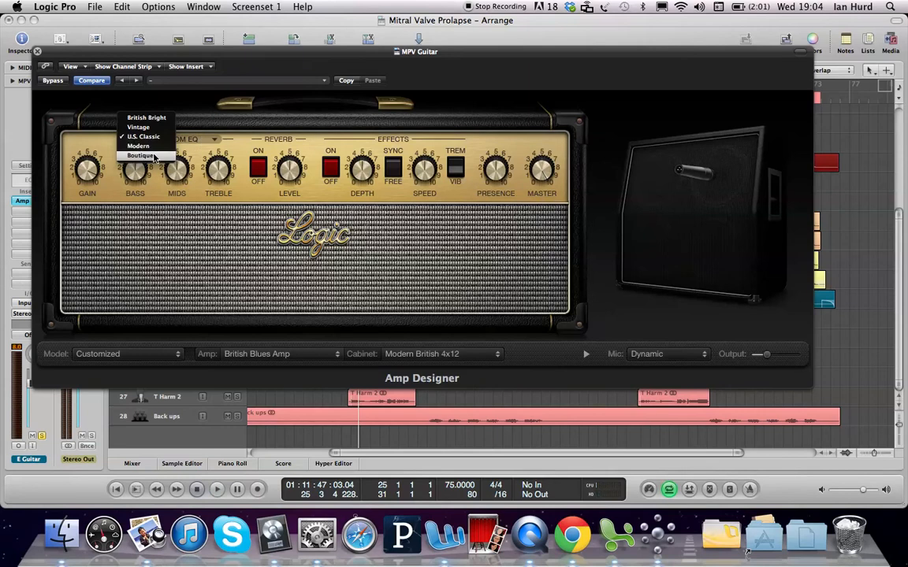
click(153, 155)
key(space)
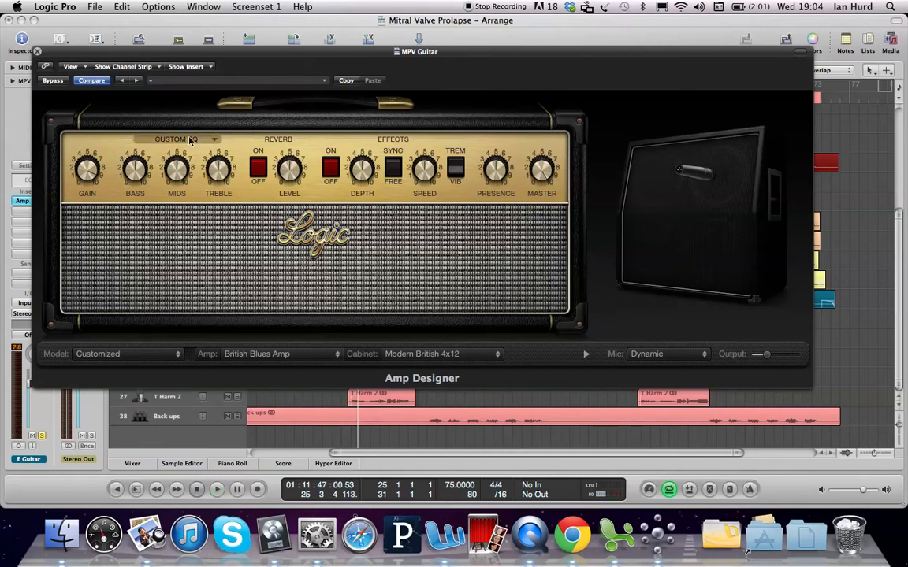
Step: Switch the amp's EQ type to Custom EQ and audition the pre-chorus
click(165, 140)
click(144, 97)
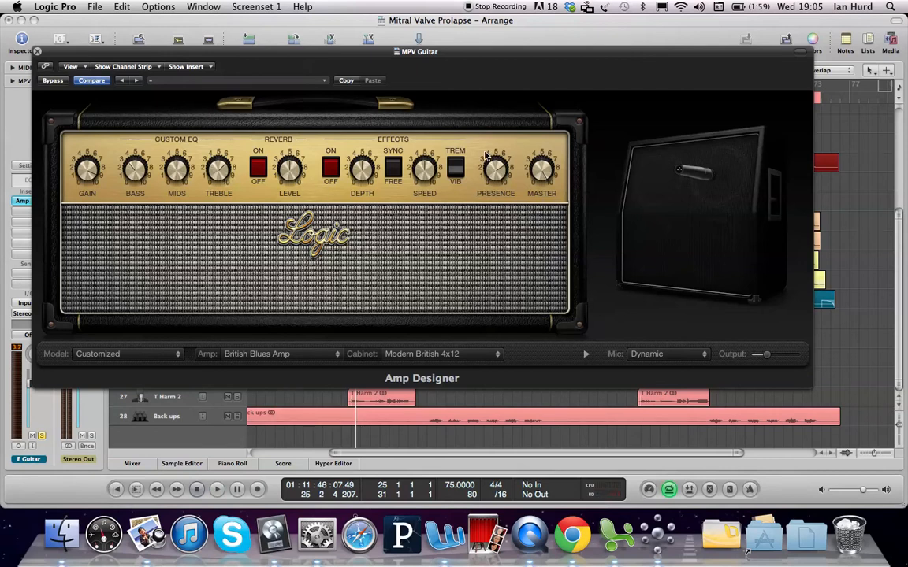
key(space)
key(space)
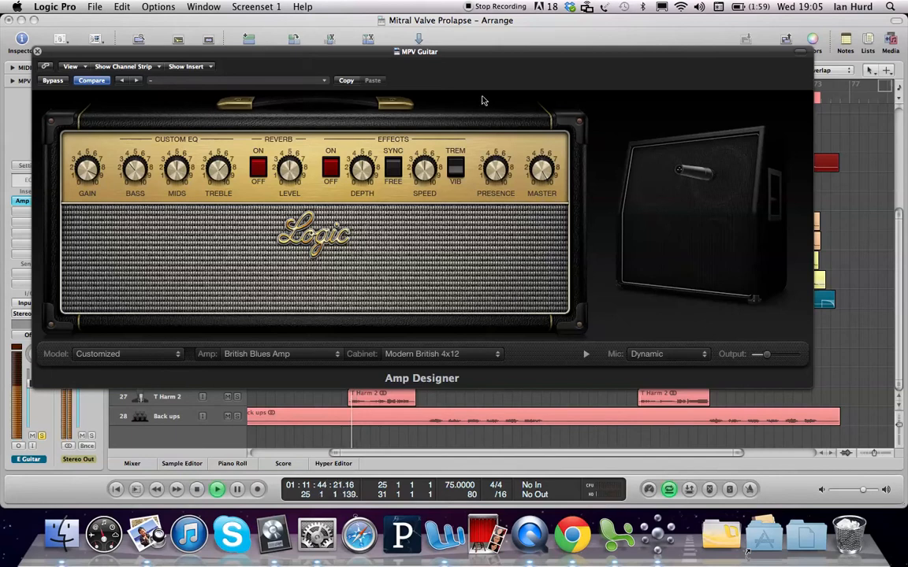
key(space)
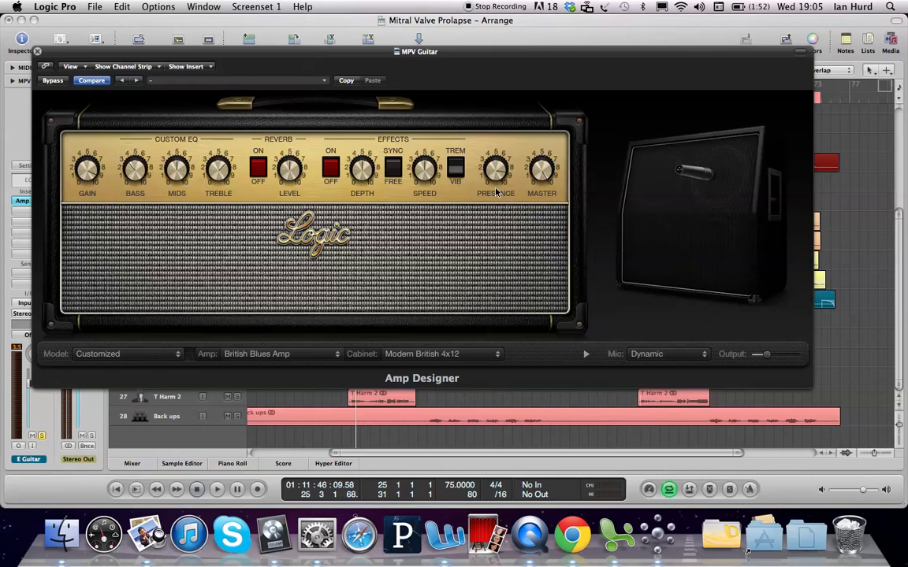
Step: Reposition the microphone slightly on the speaker and start playback
mouse_move(698, 174)
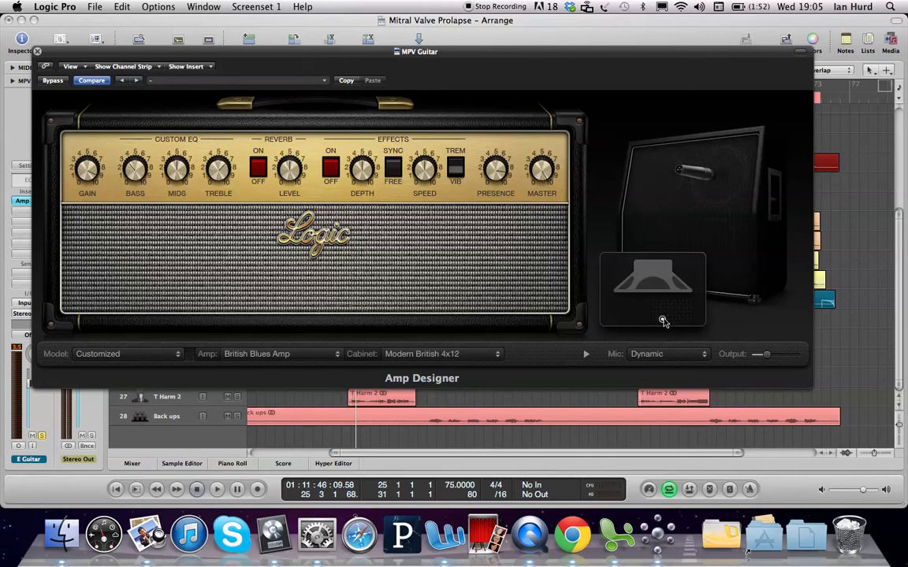
mouse_move(662, 321)
mouse_down()
mouse_move(678, 310)
mouse_move(669, 318)
mouse_move(658, 307)
mouse_move(681, 309)
mouse_move(669, 320)
mouse_move(665, 302)
mouse_move(664, 312)
mouse_move(677, 313)
mouse_move(659, 309)
mouse_move(685, 308)
mouse_move(671, 315)
mouse_up()
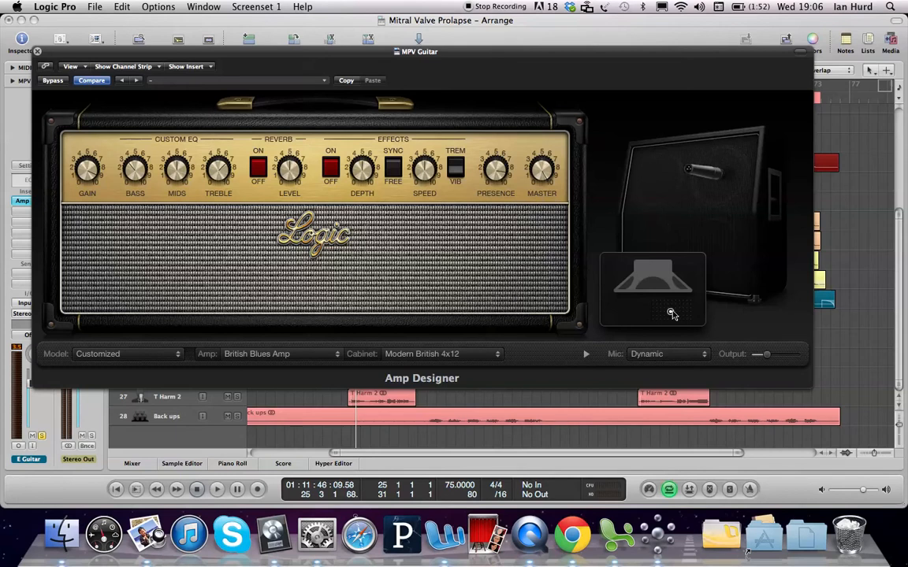
mouse_move(670, 315)
mouse_down()
mouse_move(655, 304)
mouse_move(652, 327)
mouse_move(653, 309)
mouse_move(656, 321)
mouse_up()
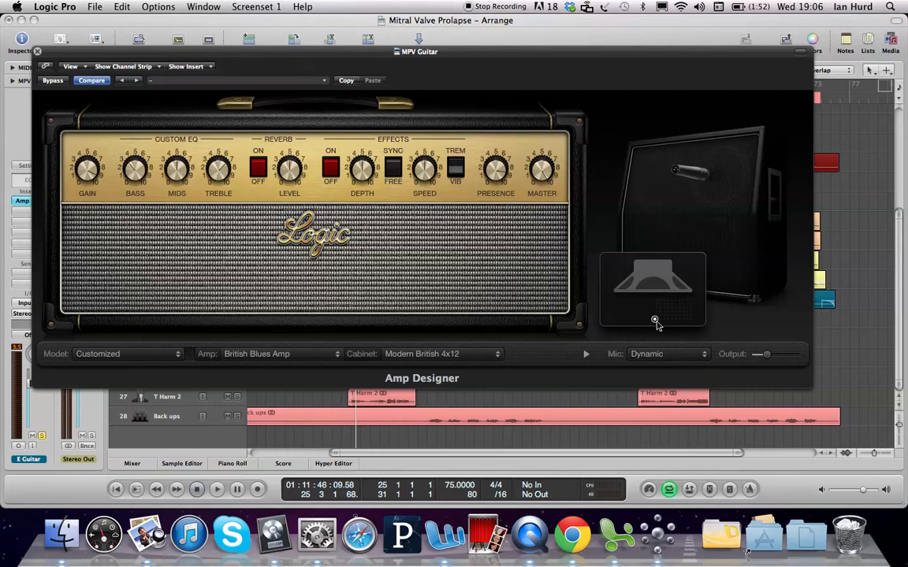
key(space)
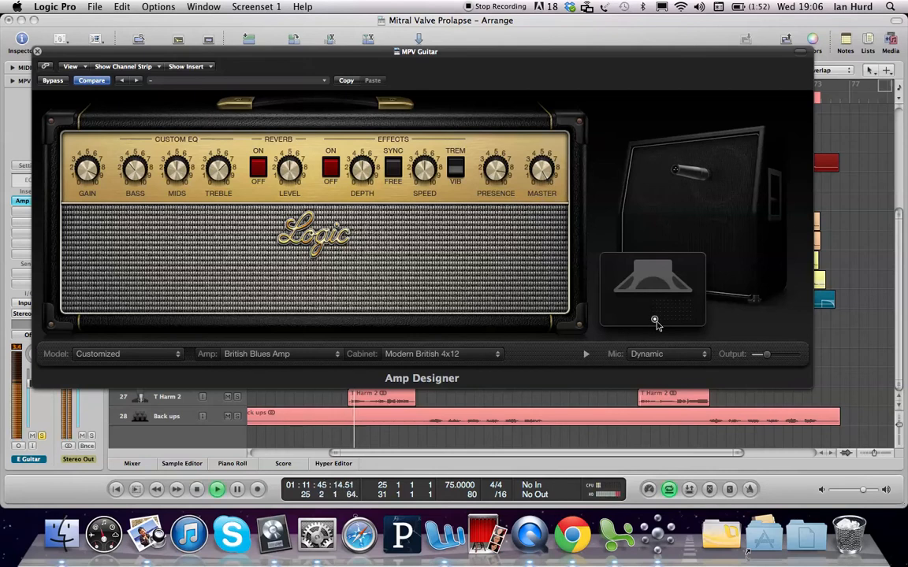
Step: Move the microphone across the speaker toward its outer edge while auditioning
drag(652, 319, 670, 316)
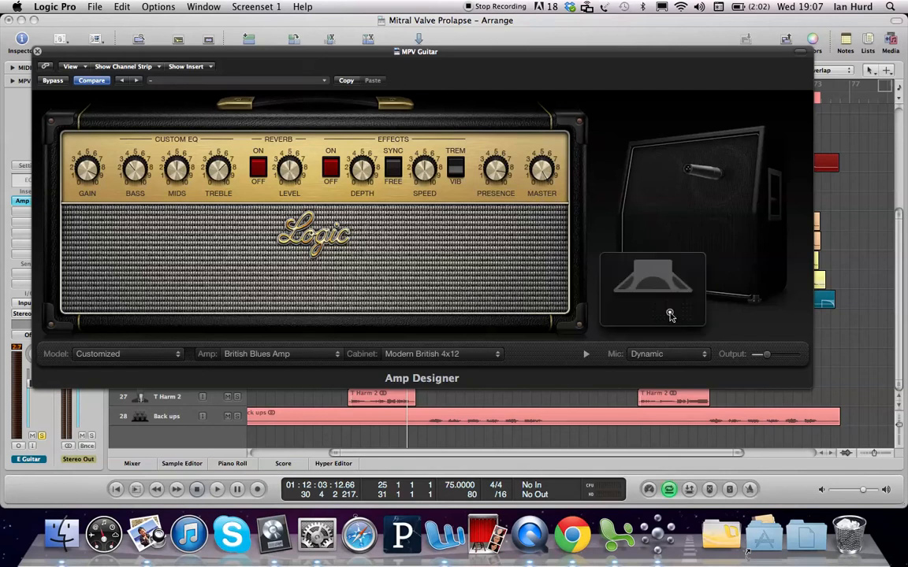
drag(670, 315, 657, 315)
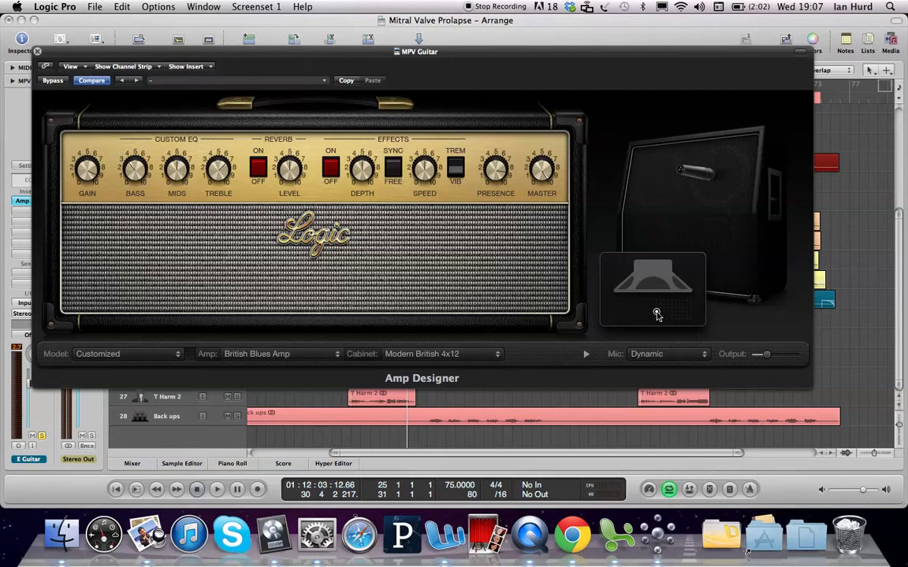
drag(657, 315, 660, 308)
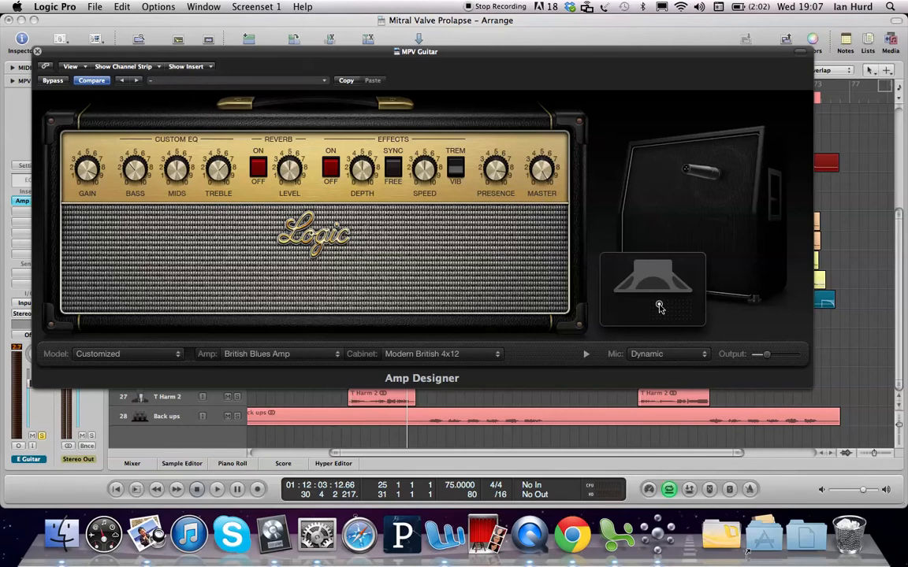
drag(660, 308, 674, 312)
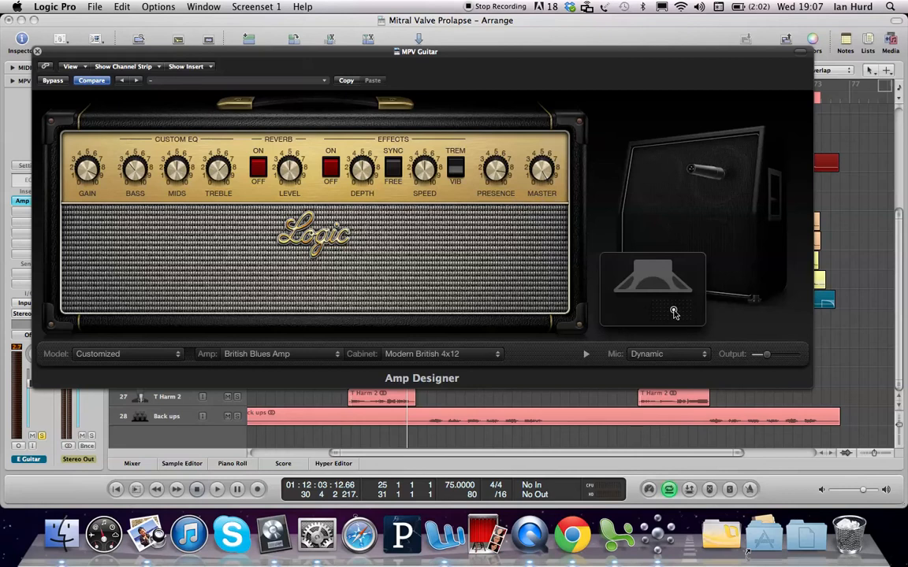
mouse_move(674, 312)
mouse_down()
mouse_move(642, 319)
mouse_move(639, 331)
mouse_move(644, 304)
mouse_move(641, 314)
mouse_move(691, 312)
mouse_up()
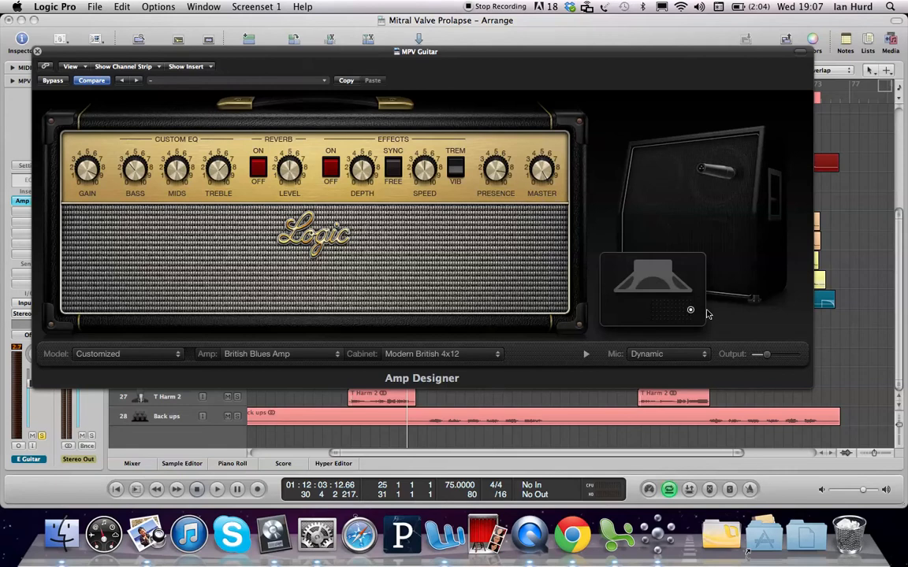
key(space)
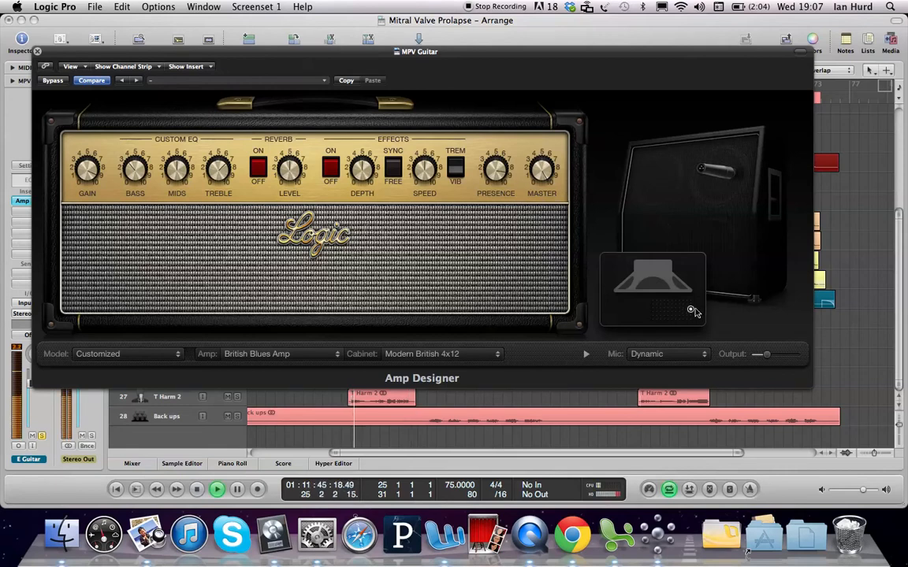
Step: Move the microphone back near the speaker centre and audition the pre-chorus
mouse_move(690, 312)
mouse_down()
mouse_move(638, 308)
mouse_move(652, 314)
mouse_up()
key(space)
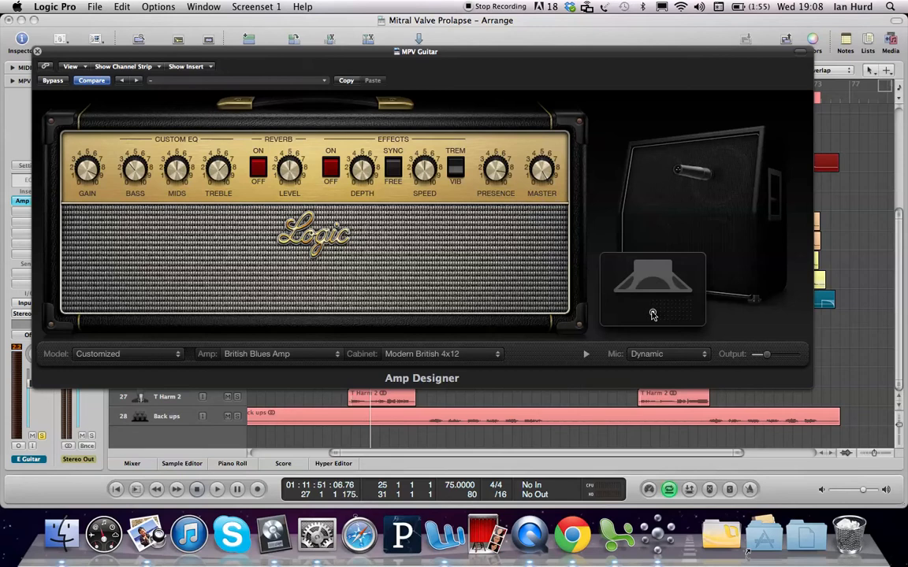
key(space)
mouse_move(654, 315)
mouse_down()
mouse_move(690, 313)
mouse_move(652, 313)
mouse_up()
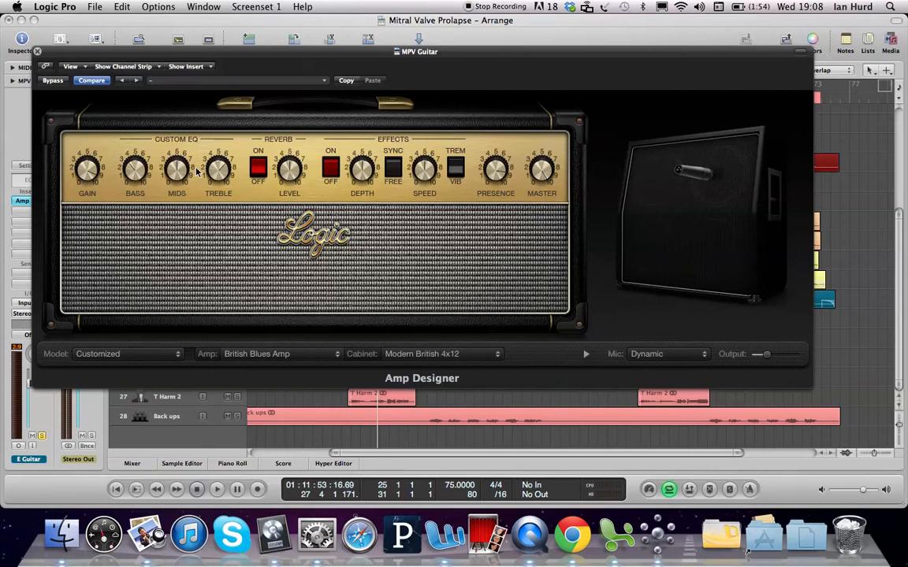
Step: Set the reverb type to Mellow Spring and audition the pre-chorus
click(280, 141)
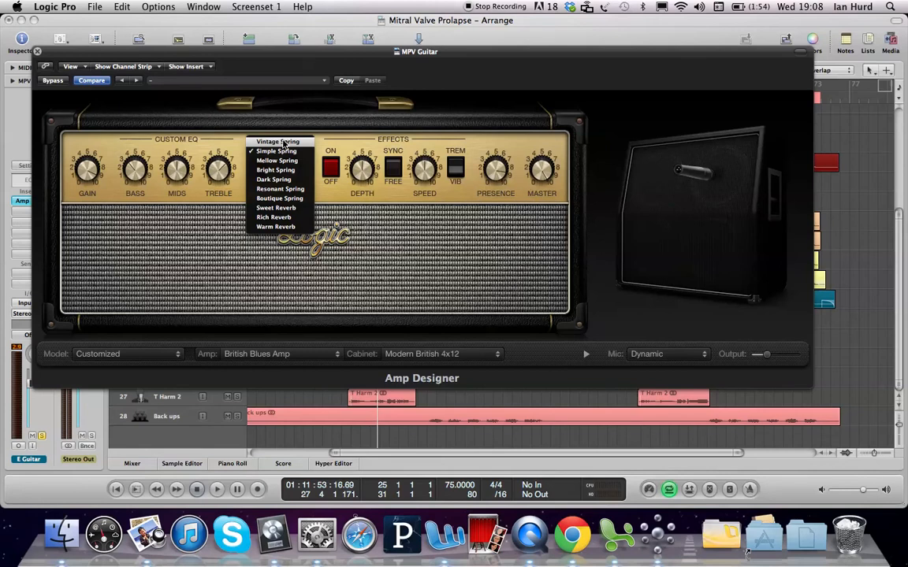
click(289, 162)
key(space)
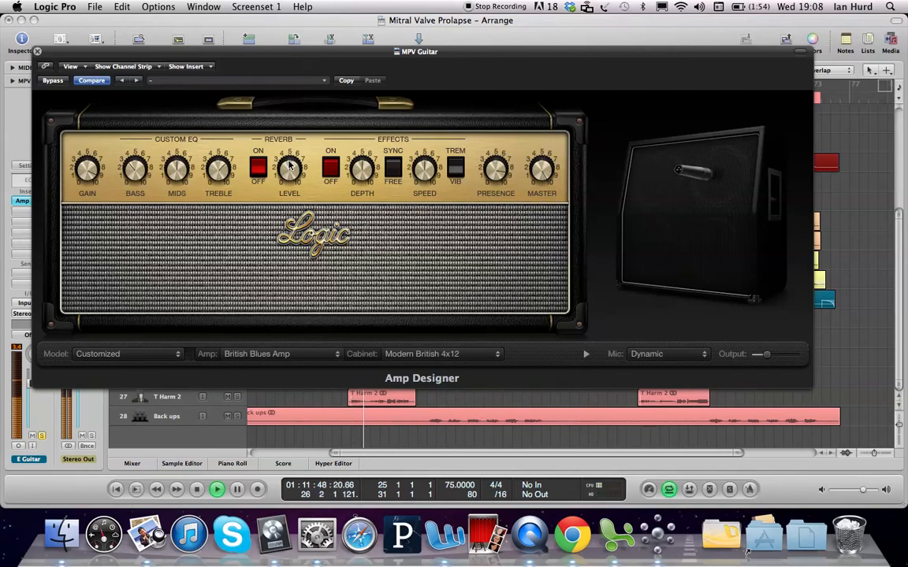
key(space)
Step: Switch the reverb type to Bright Spring and audition the pre-chorus several times
click(299, 143)
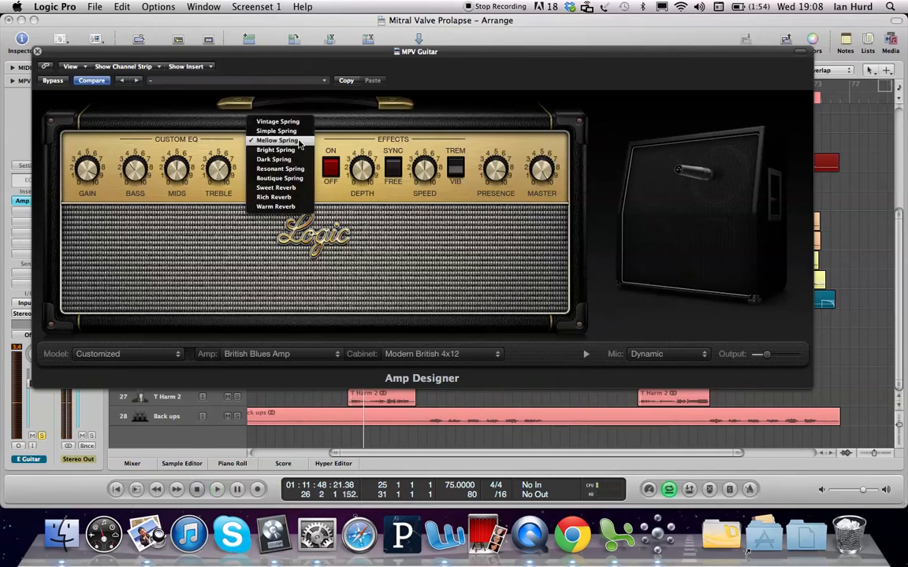
click(296, 150)
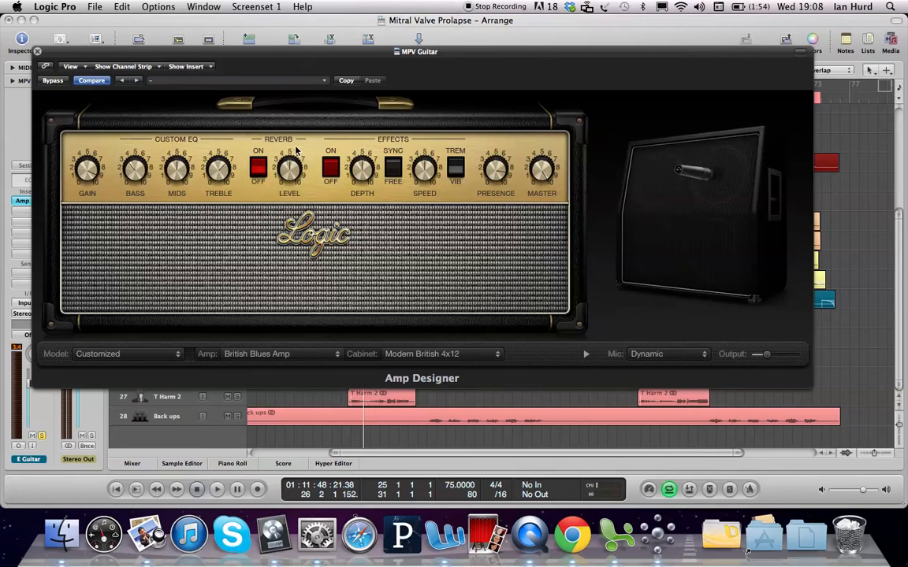
key(space)
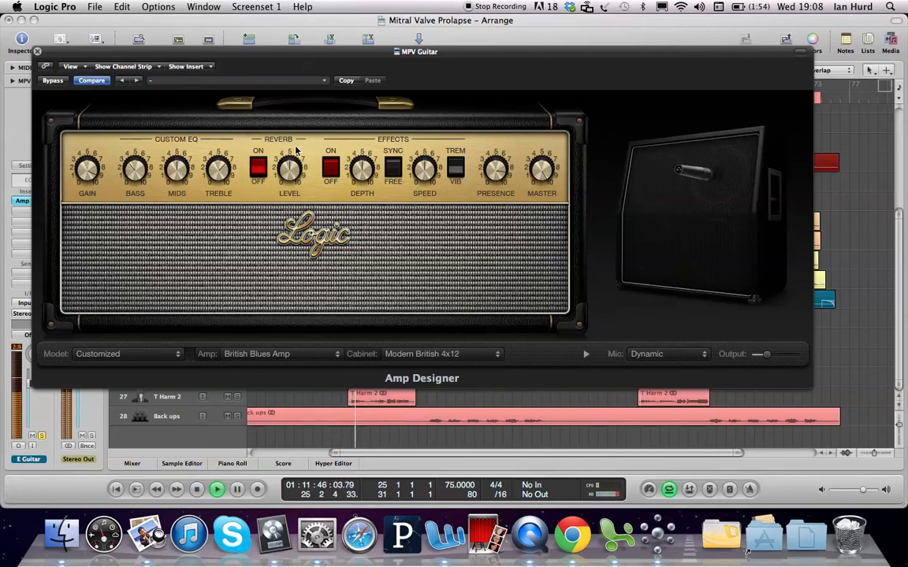
key(space)
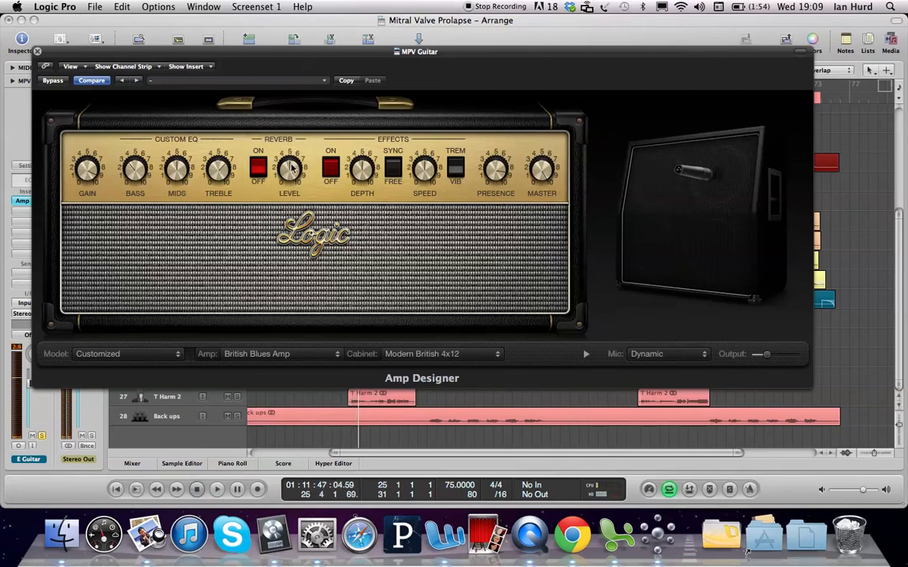
key(space)
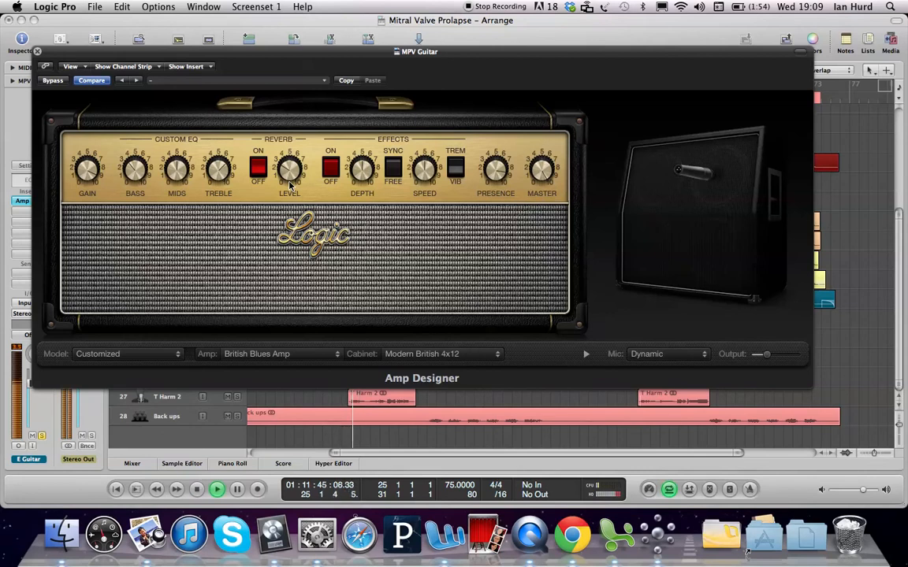
key(space)
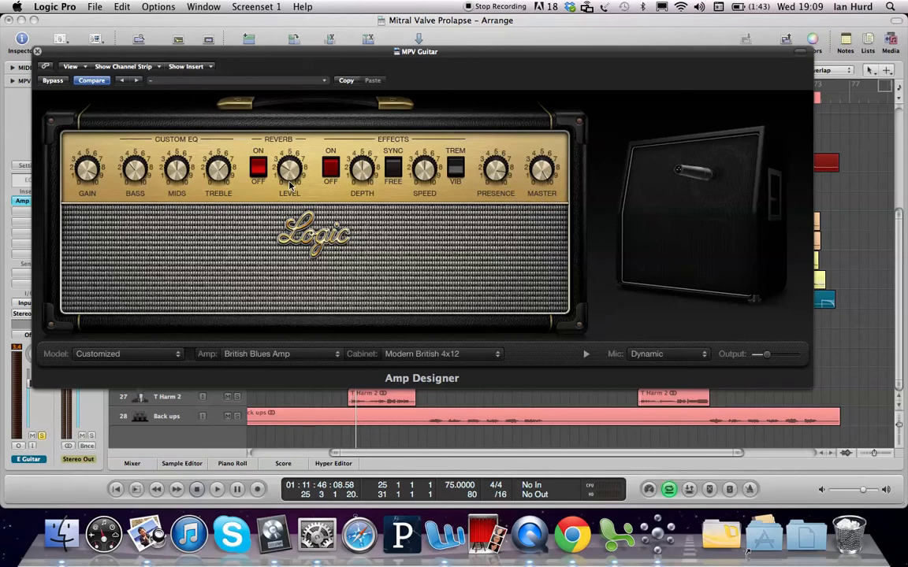
key(space)
Step: Switch the reverb type back to Mellow Spring and start playback
click(260, 174)
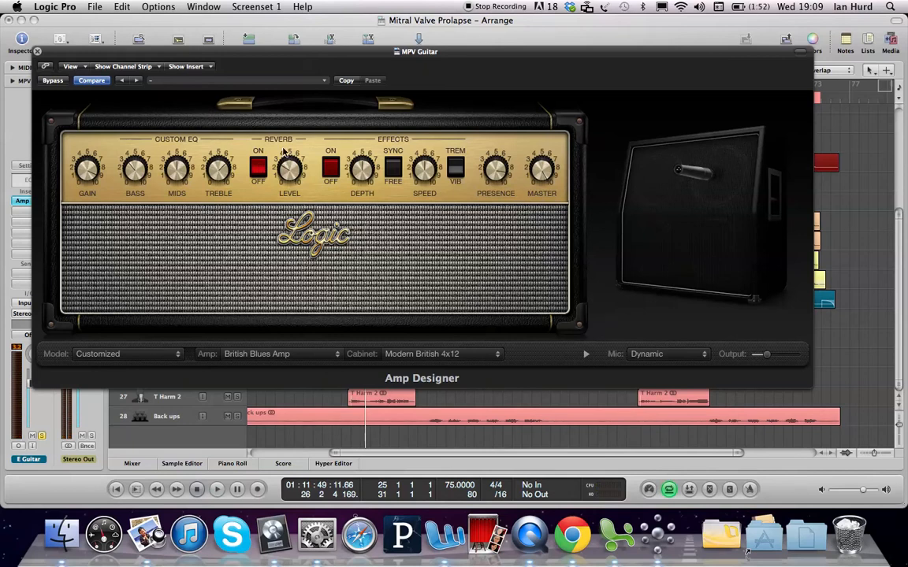
click(283, 139)
click(293, 128)
key(space)
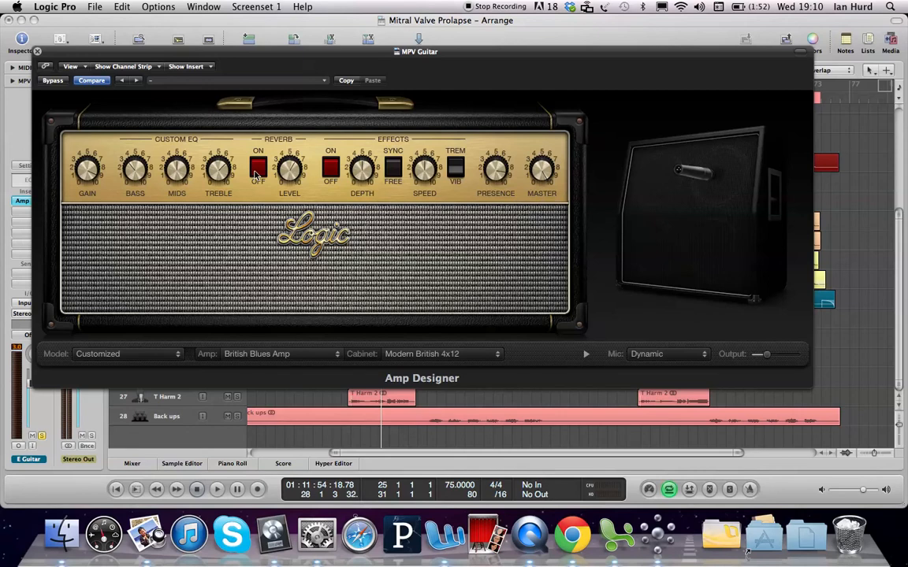
Step: Switch the reverb type to Resonant Spring and audition the pre-chorus repeatedly
click(281, 139)
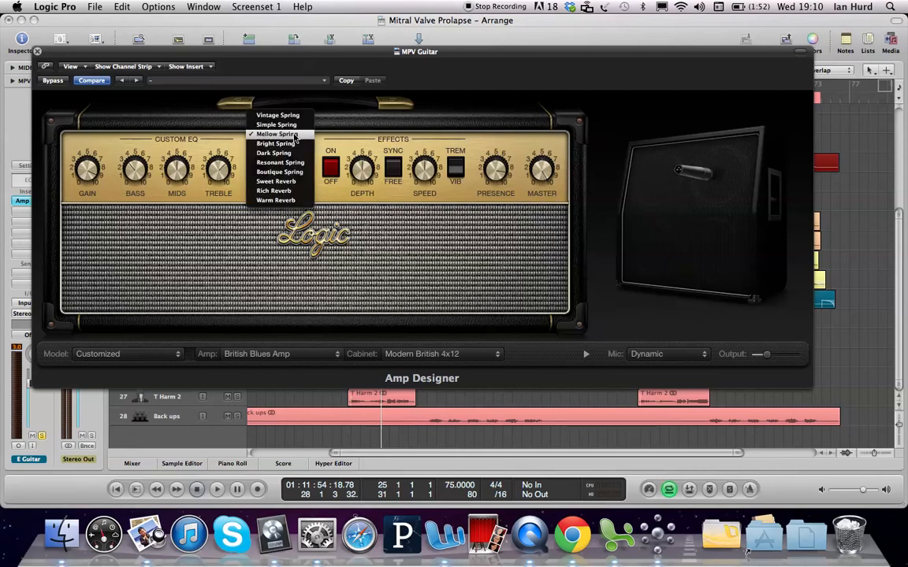
click(280, 162)
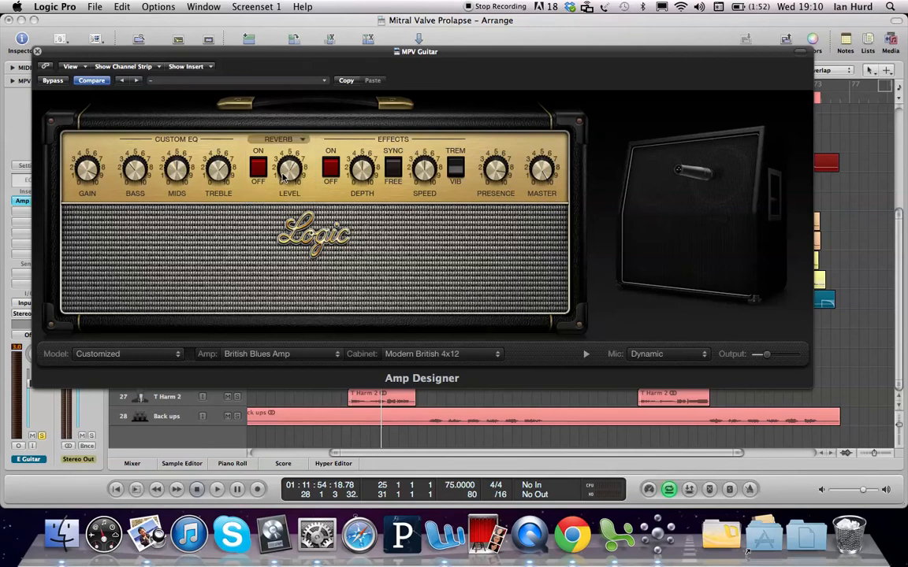
key(space)
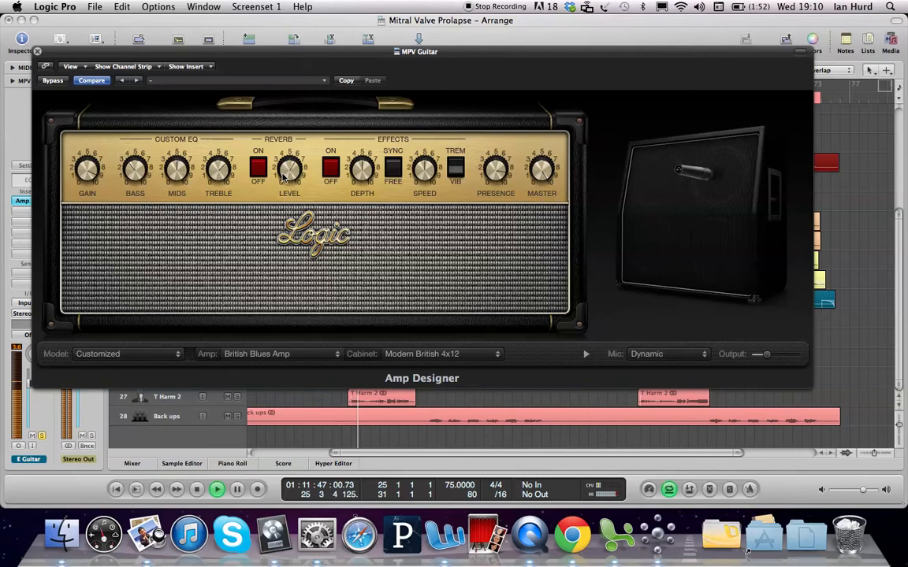
key(space)
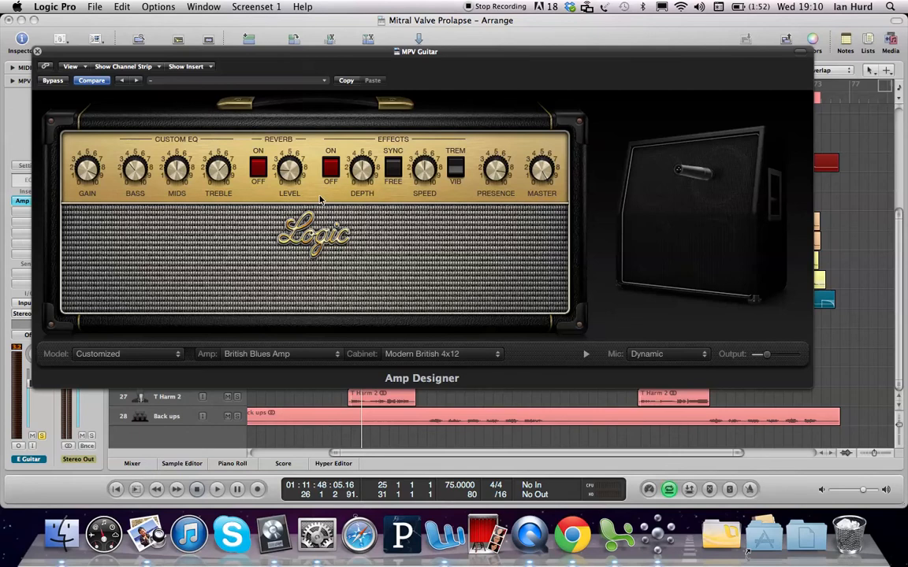
key(space)
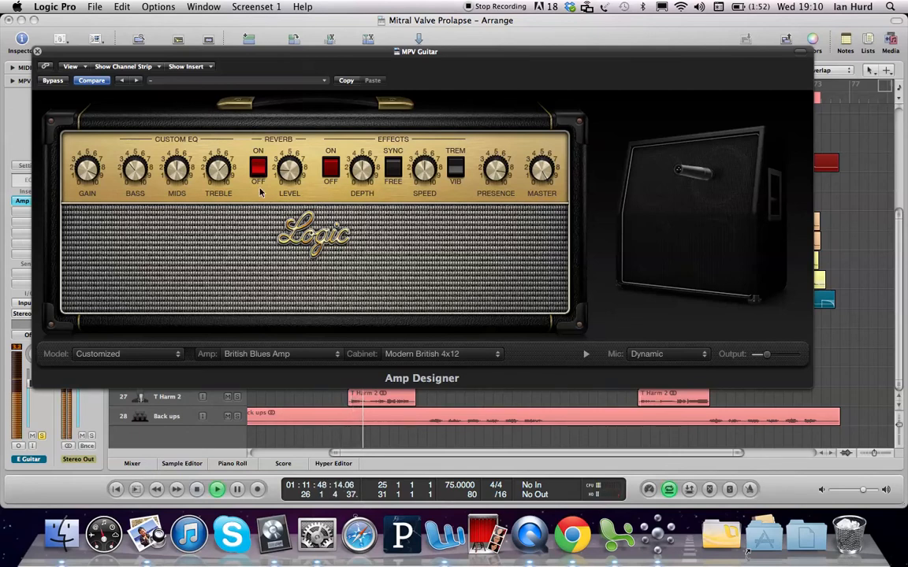
key(space)
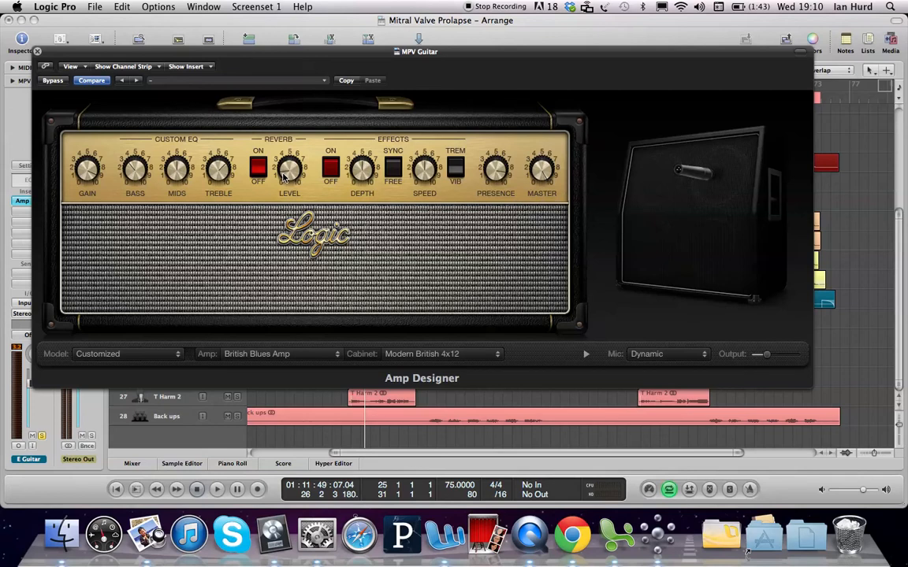
key(space)
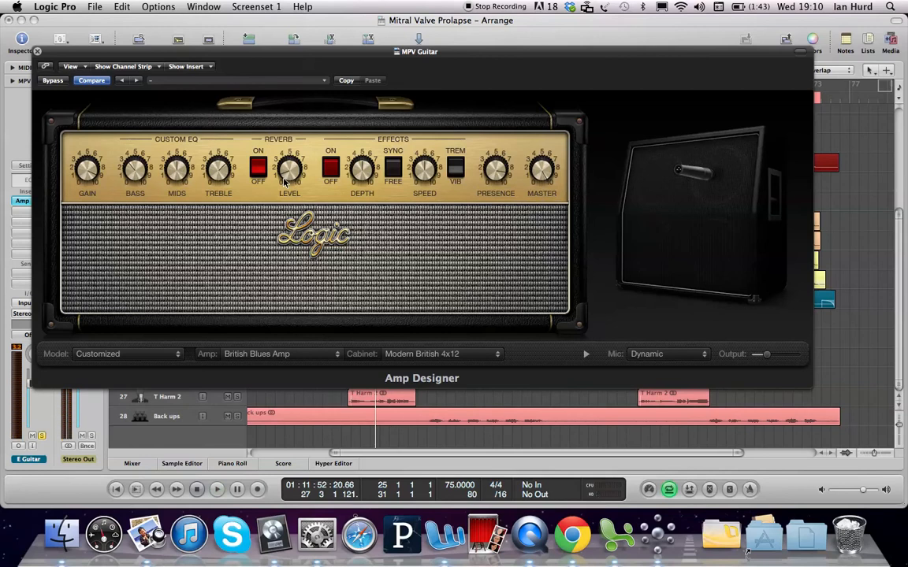
key(space)
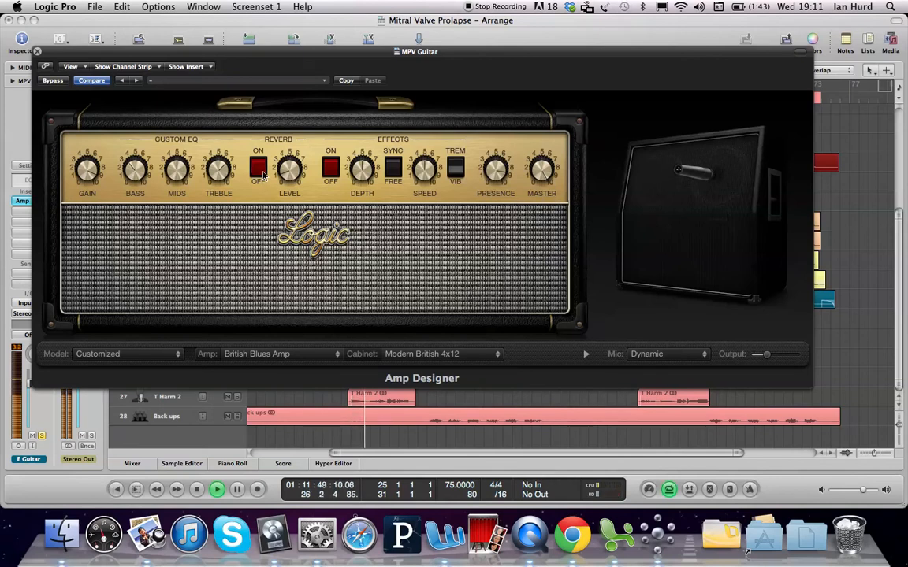
key(space)
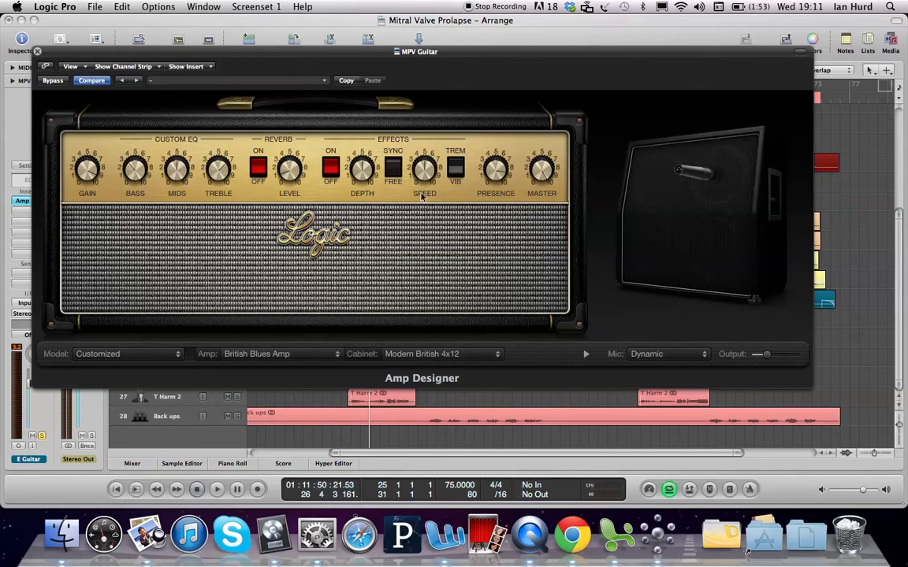
Step: Toggle the effect's tremolo/vibrato switch to tremolo and start playback
click(456, 177)
click(455, 164)
key(space)
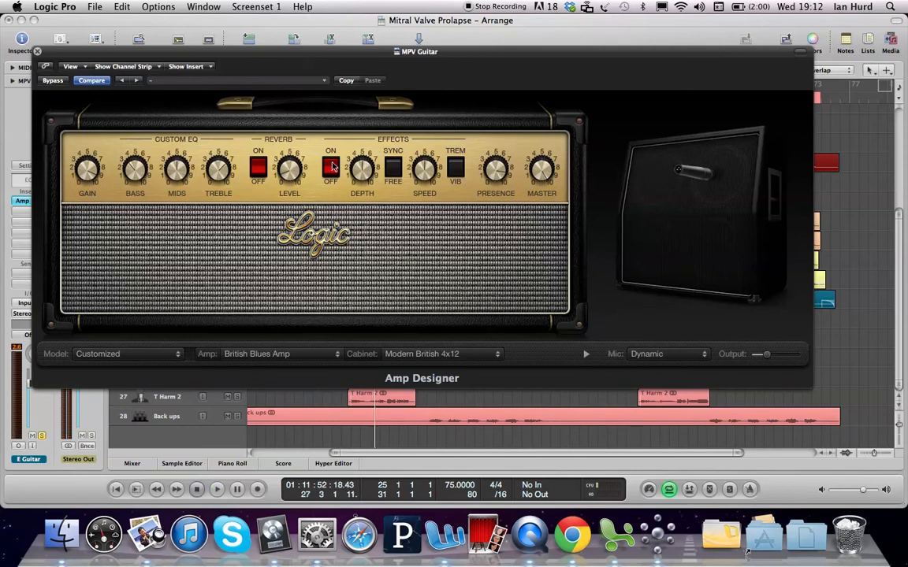
Step: Stop playback and close the Amp Designer plug-in window
mouse_move(420, 170)
key(space)
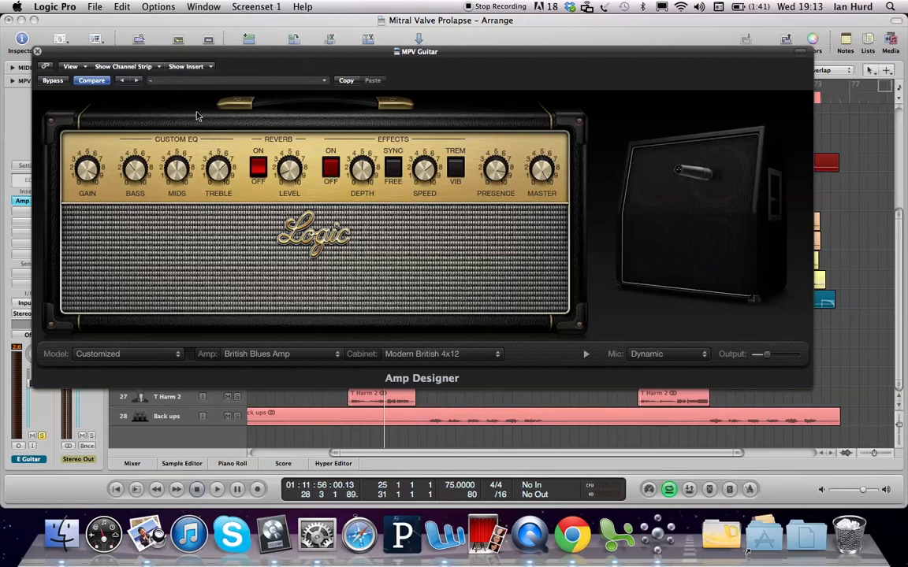
click(37, 52)
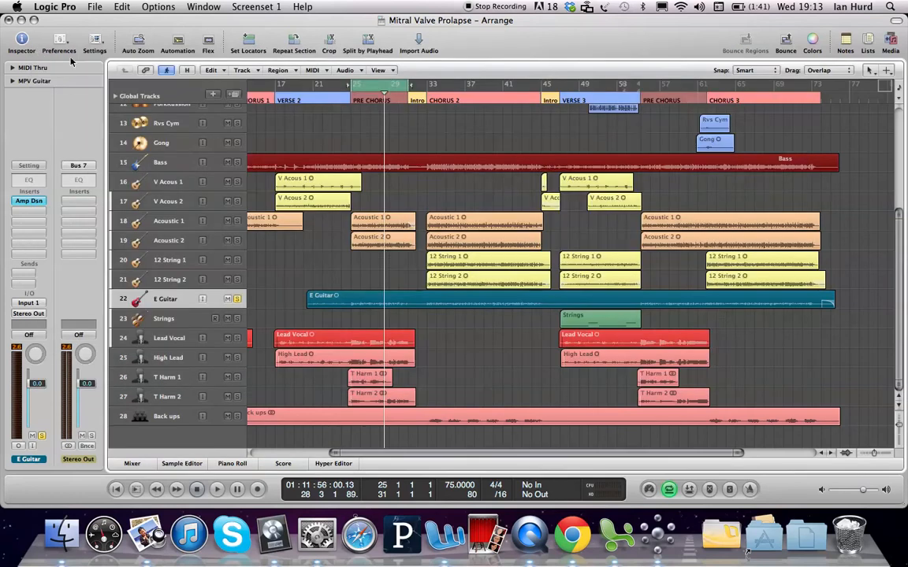
Step: Turn on cycle over the pre-chorus section and start playback
key(c)
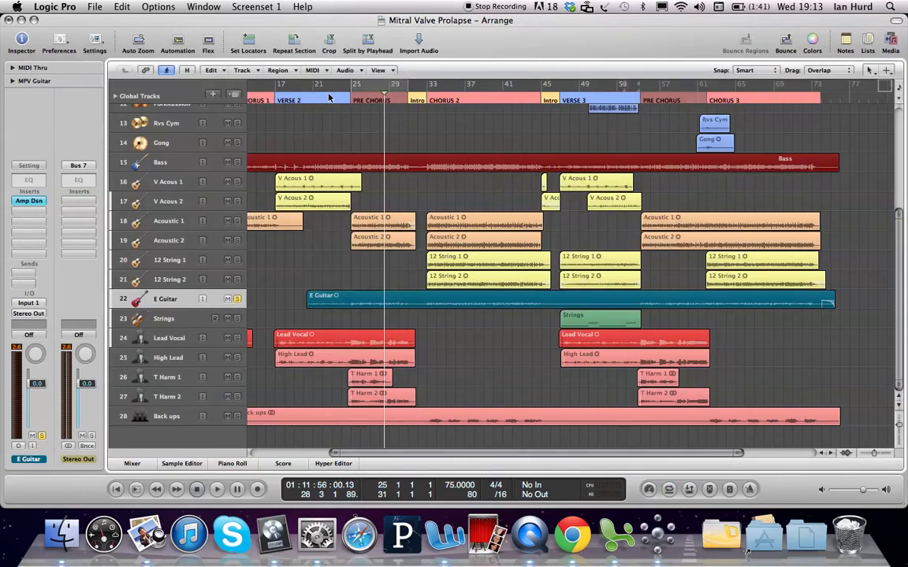
click(378, 86)
click(378, 87)
key(space)
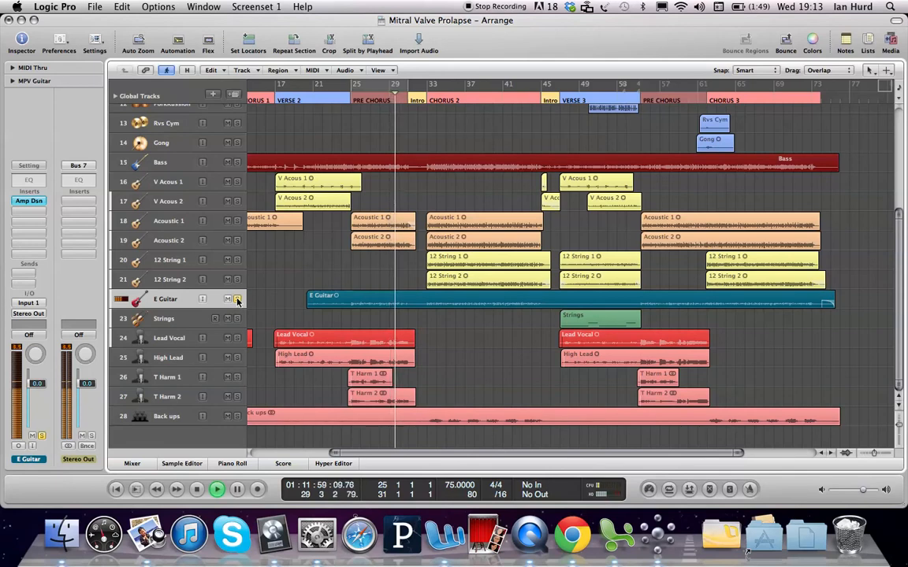
Step: Unsolo the E Guitar track and insert a mono Pedalboard plug-in in the slot below Amp Designer
click(237, 298)
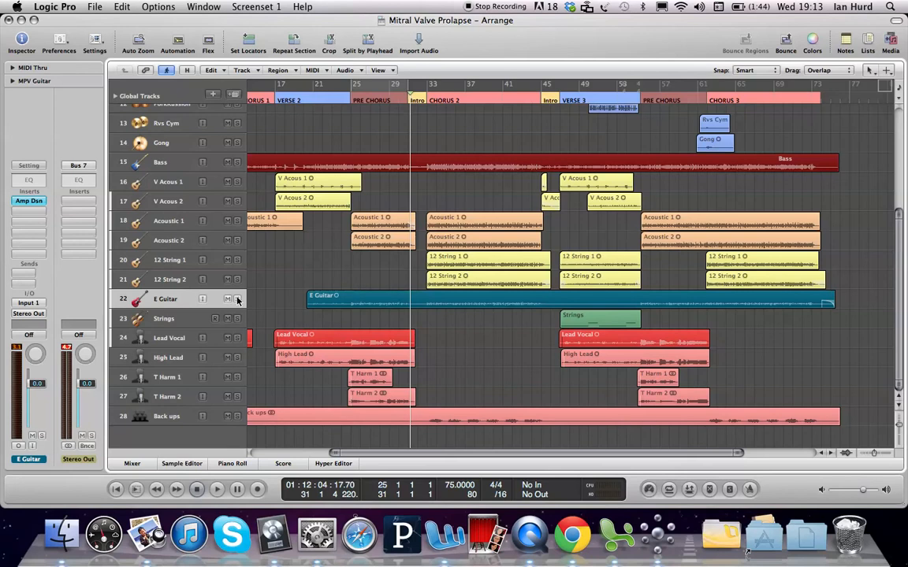
click(34, 214)
mouse_move(51, 225)
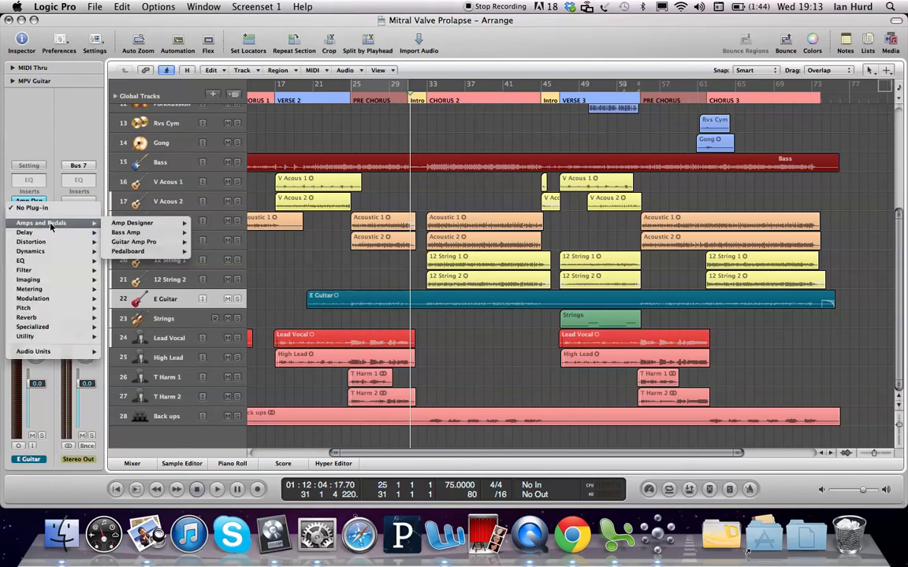
mouse_move(169, 254)
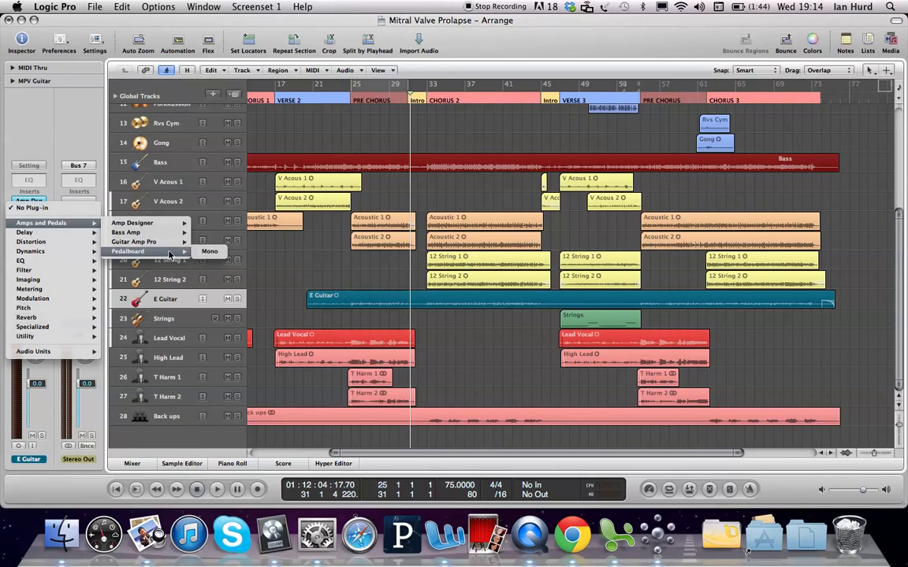
click(209, 251)
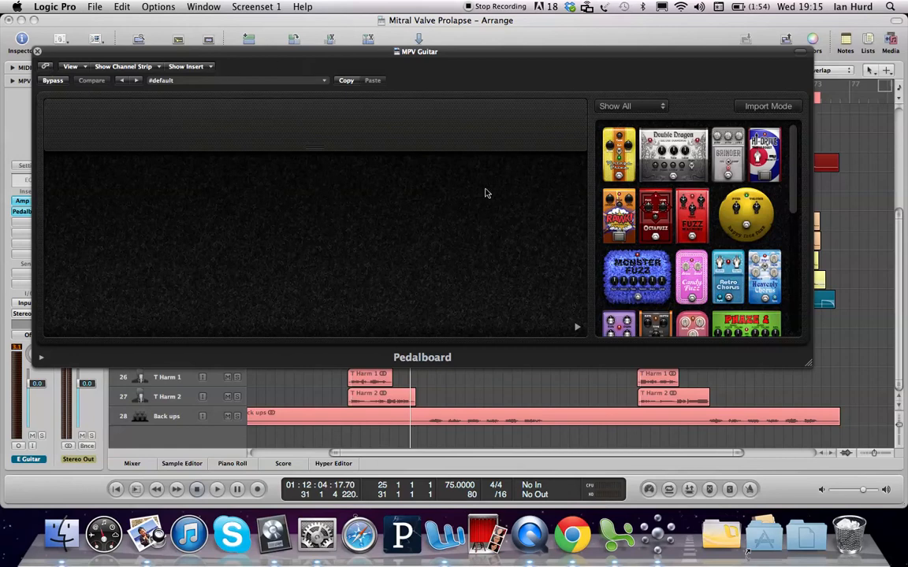
Step: Filter the pedal browser to Modulation and add the Spin Box pedal to the pedalboard
click(646, 107)
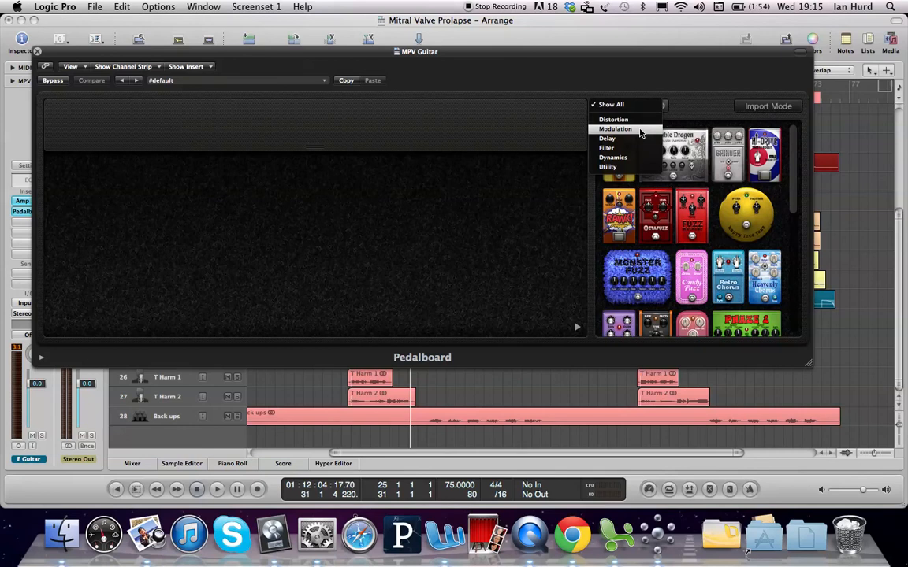
click(640, 131)
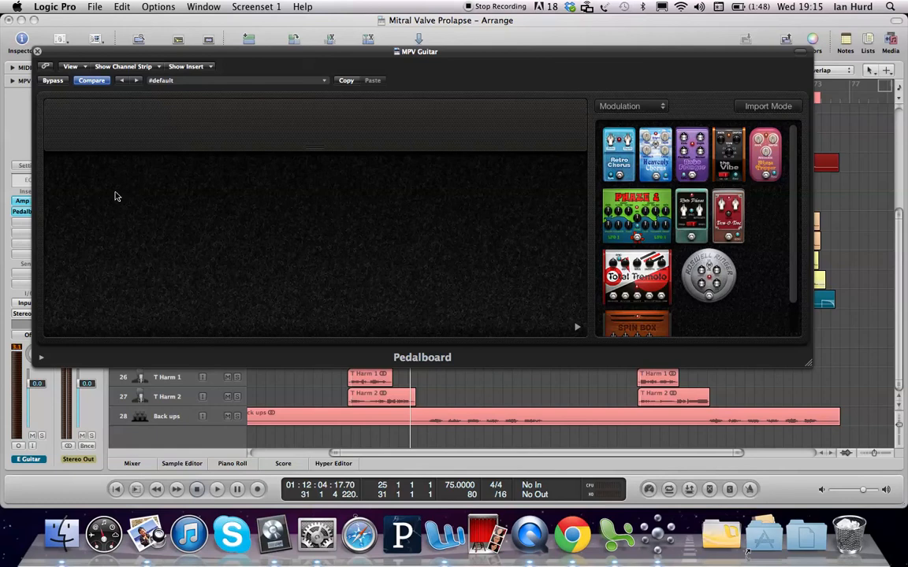
drag(636, 325, 161, 198)
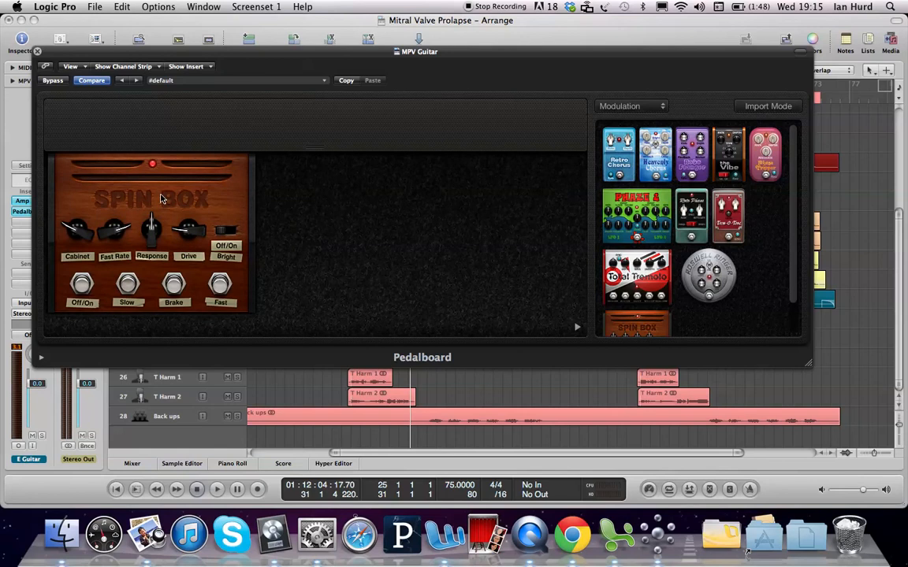
Step: Solo the E Guitar track and start playback of the pre-chorus
drag(309, 54, 286, 172)
click(373, 87)
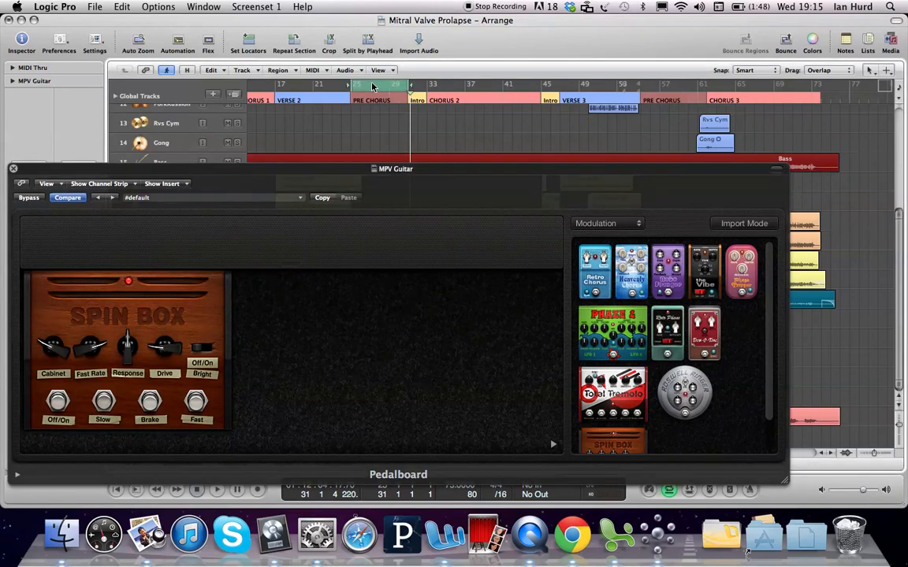
click(273, 170)
drag(273, 170, 613, 31)
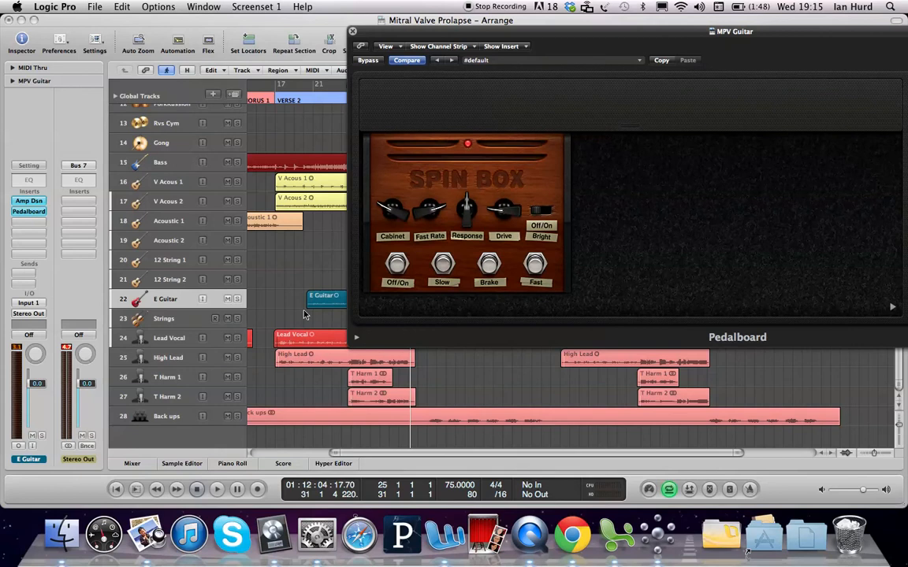
click(238, 299)
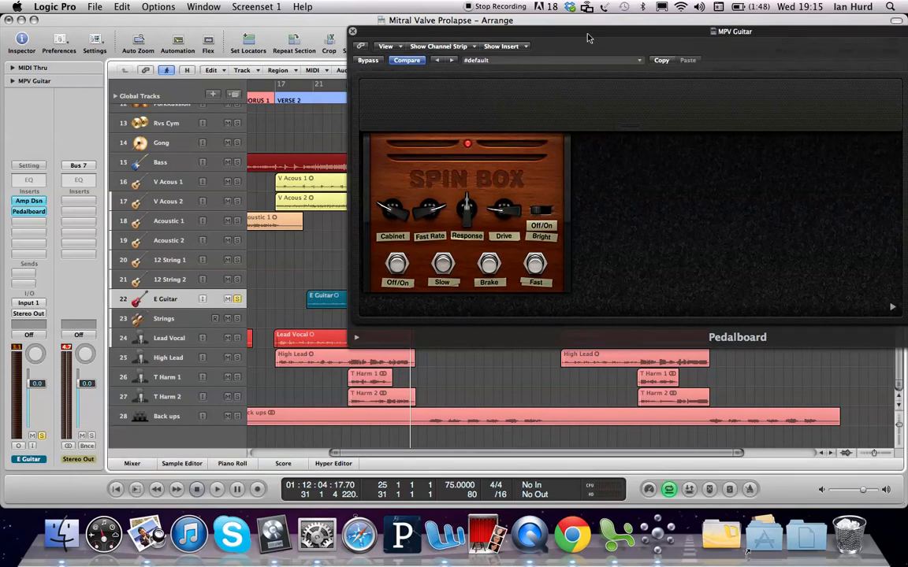
drag(587, 38, 286, 45)
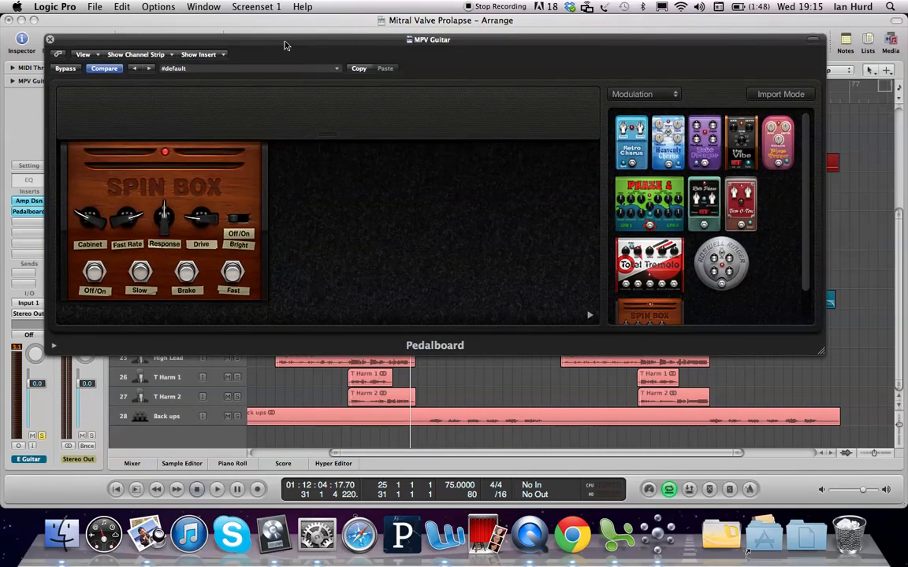
key(space)
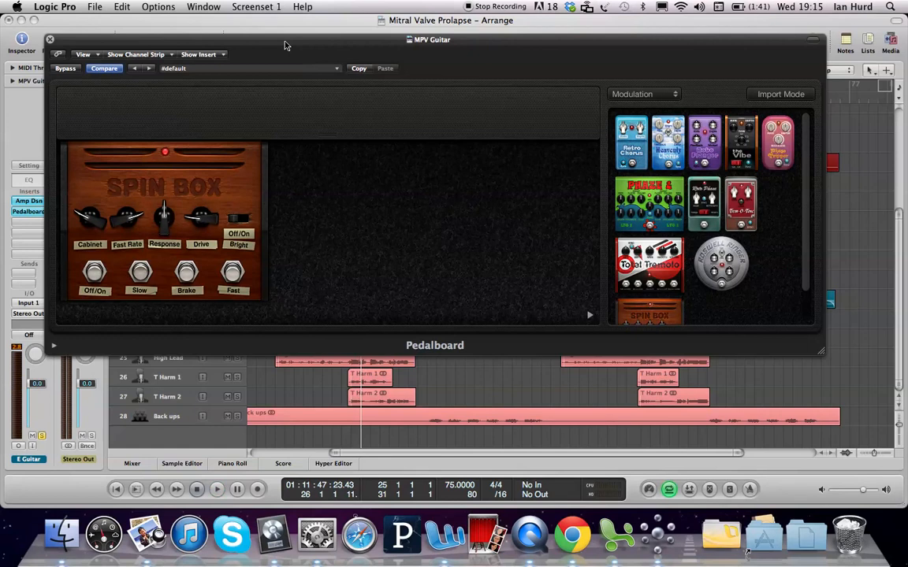
Step: Turn up the Spin Box's Cabinet knob and toggle its Bright switch
mouse_move(92, 220)
mouse_down()
mouse_move(86, 201)
mouse_move(86, 212)
mouse_up()
drag(79, 213, 82, 164)
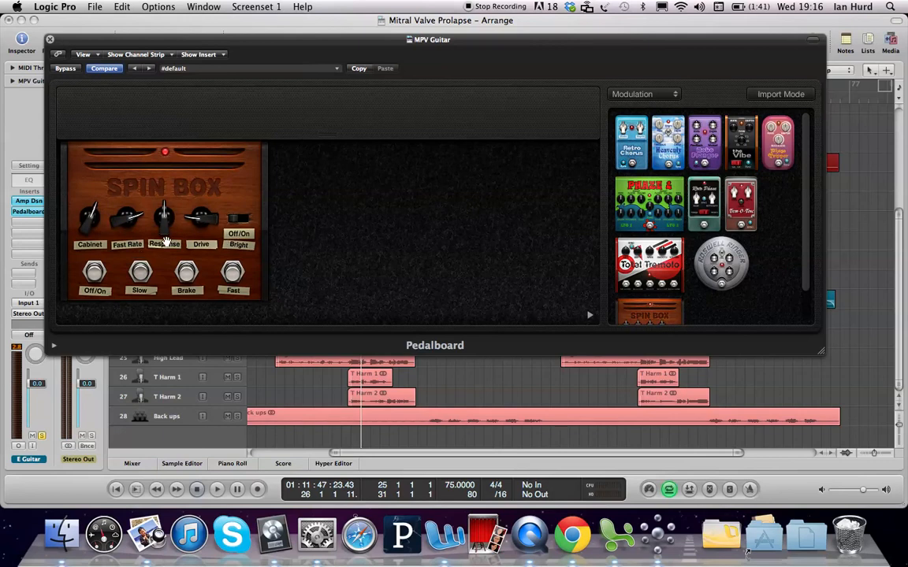
click(246, 221)
Step: Add a mixer after the Spin Box and move its A/B blend fader, then stop playback
mouse_move(292, 118)
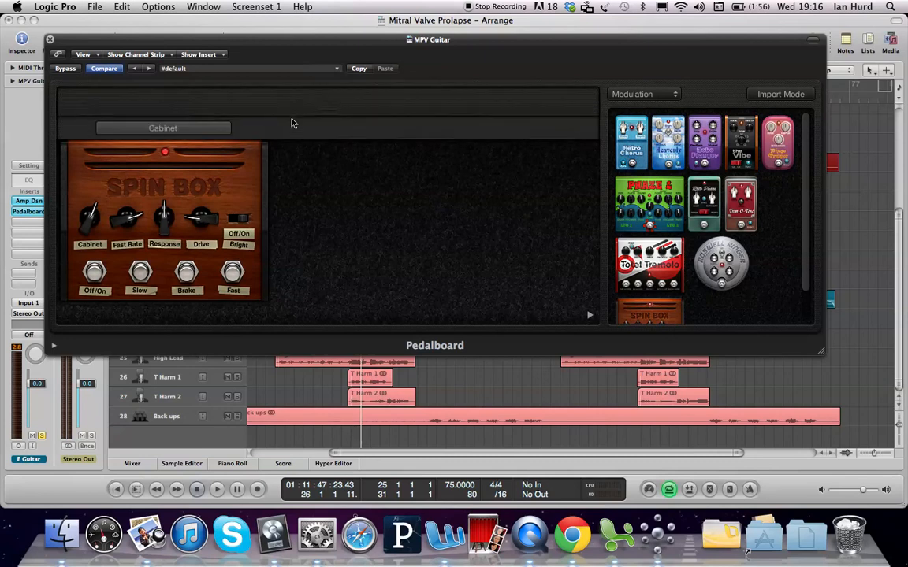
click(165, 130)
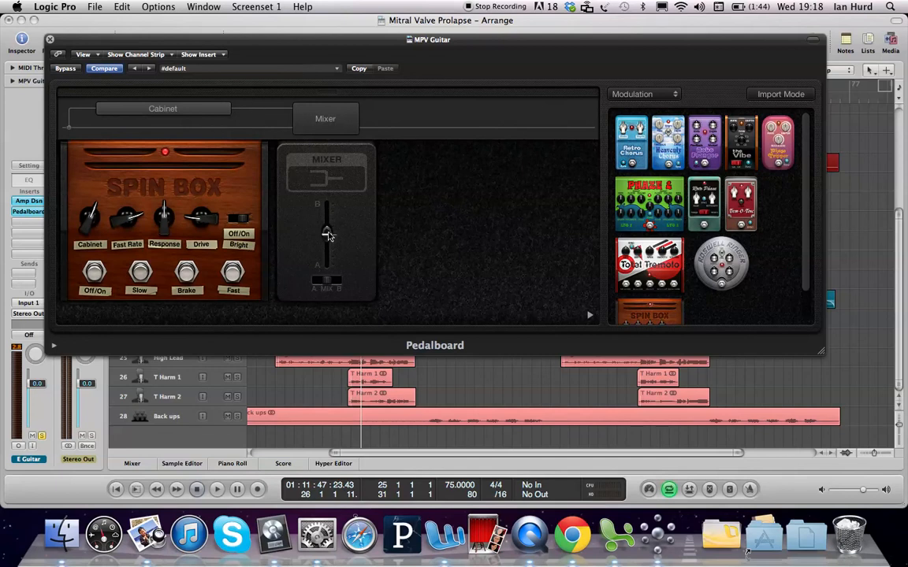
drag(326, 230, 328, 220)
drag(328, 220, 327, 264)
drag(326, 261, 325, 256)
key(space)
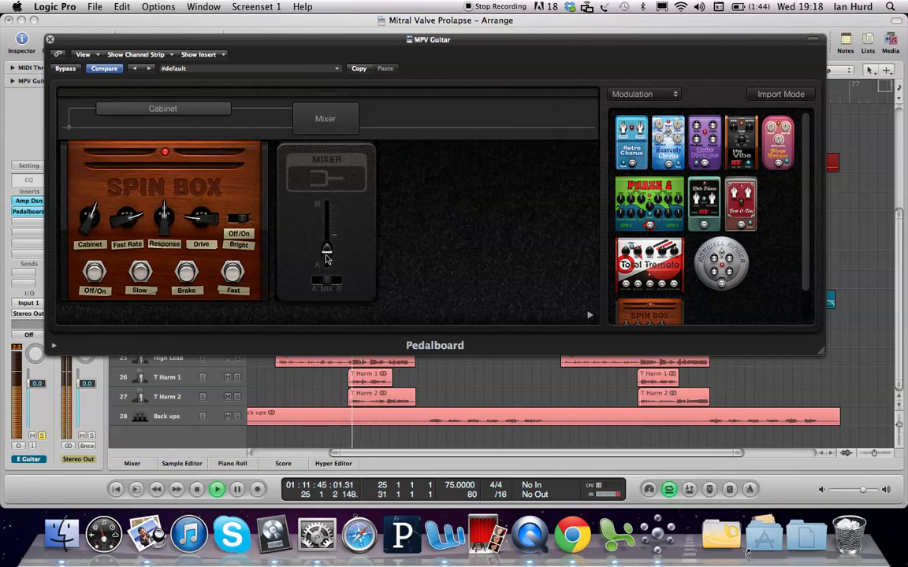
Step: Audition the pre-chorus while adjusting the mixer's A/B blend fader to just below centre
drag(327, 259, 329, 237)
key(space)
key(space)
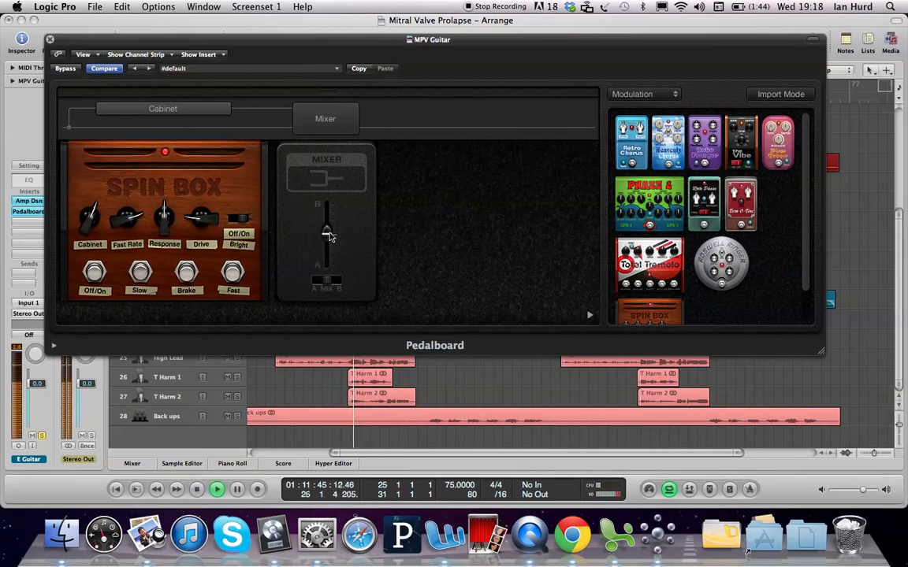
drag(329, 236, 329, 249)
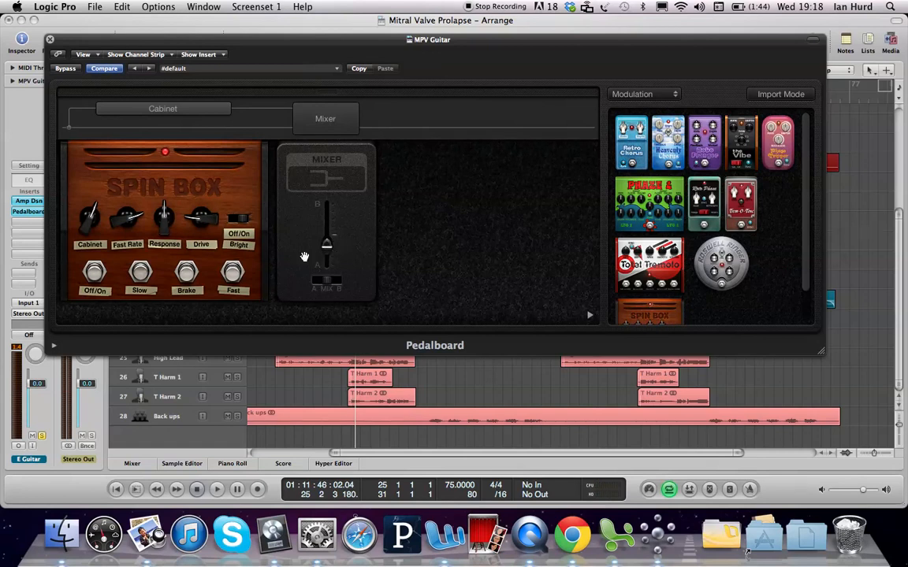
Step: Flip the mixer's A/Mix/B switch during playback and set it back
drag(326, 280, 342, 279)
key(space)
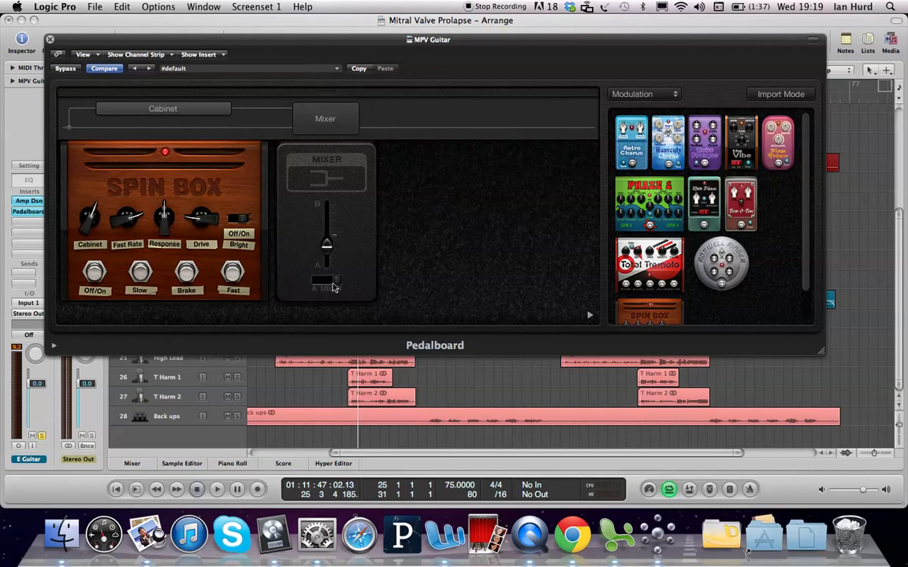
drag(337, 281, 297, 281)
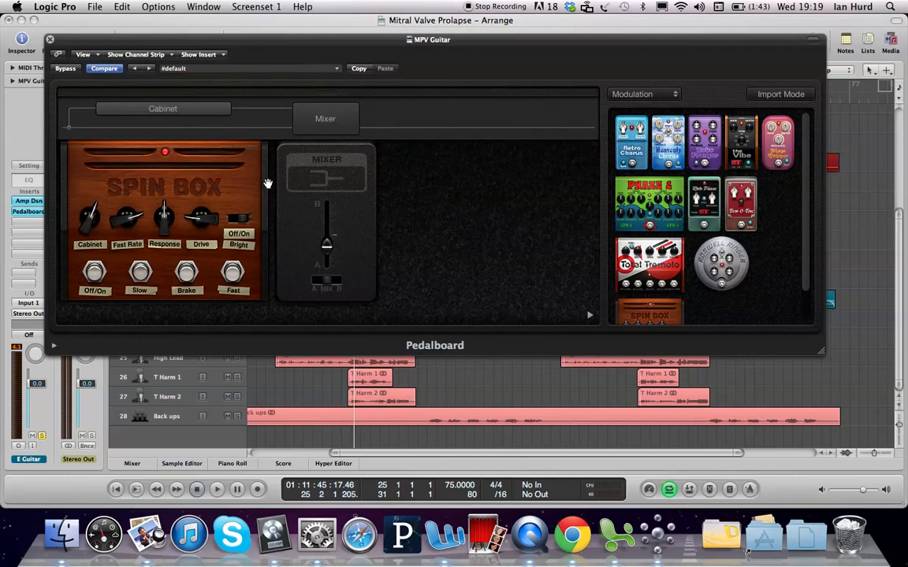
Step: Close the Pedalboard window and unsolo the E Guitar track
click(50, 40)
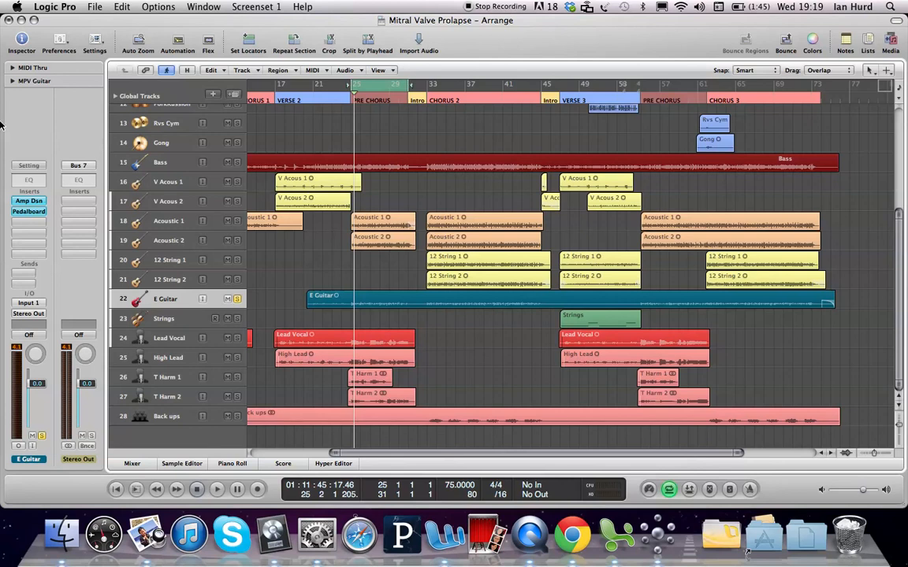
click(237, 299)
click(237, 299)
Step: Lower the E Guitar channel's volume fader to about -11.8 dB
drag(36, 384, 36, 404)
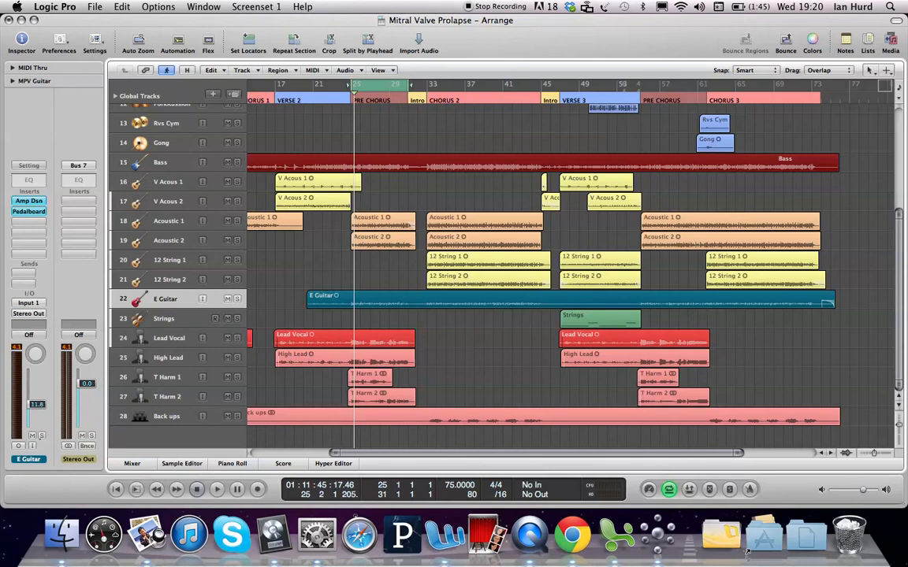